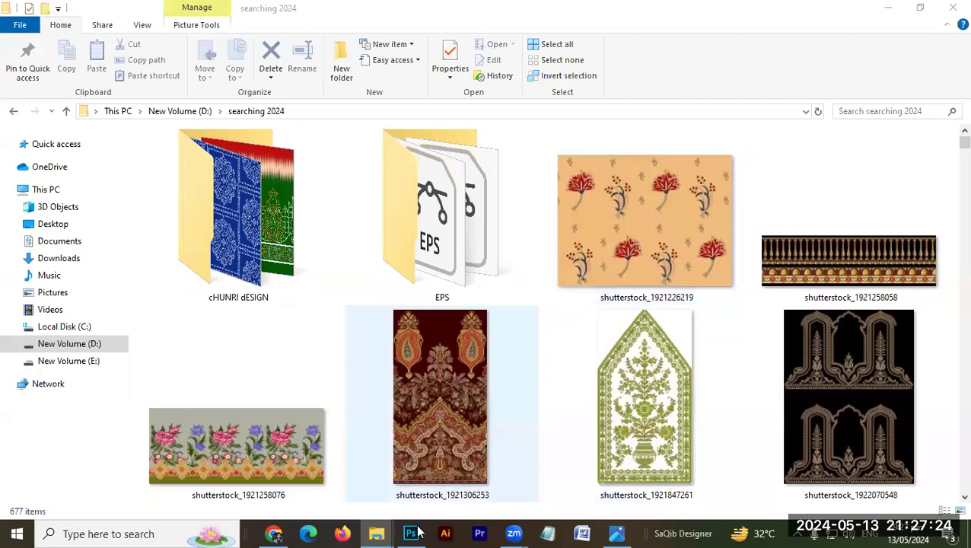
Switch to Photoshop and change the Color Fill 1 layer's colour to light green #d6ffba.
{"action": "key", "text": "alt+Tab"}
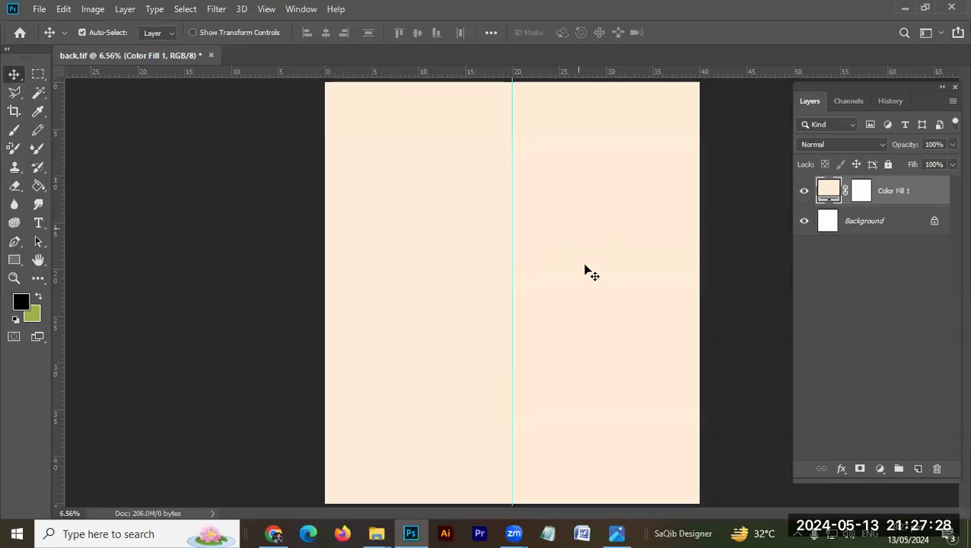
{"action": "double_click", "coordinate": [830, 191]}
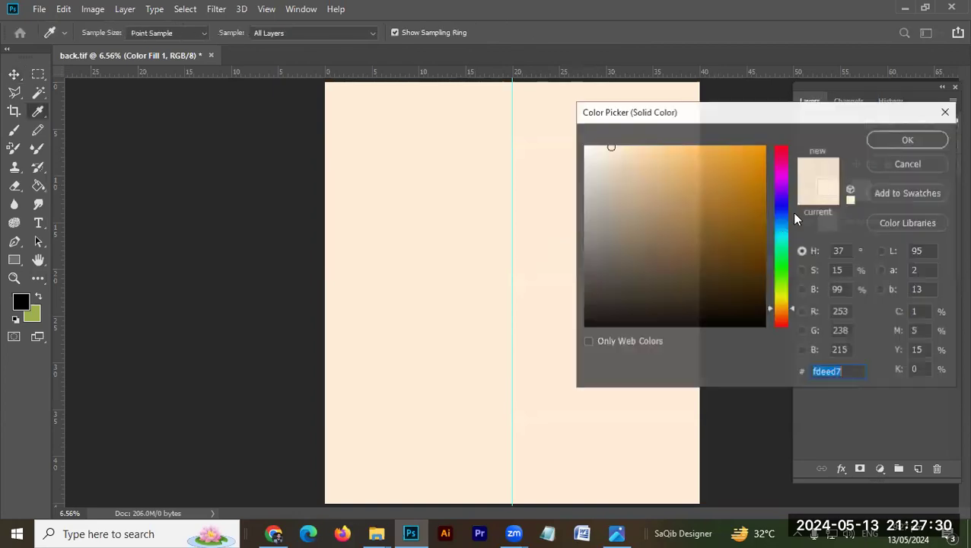
{"action": "left_click_drag", "start_coordinate": [654, 155], "coordinate": [736, 336]}
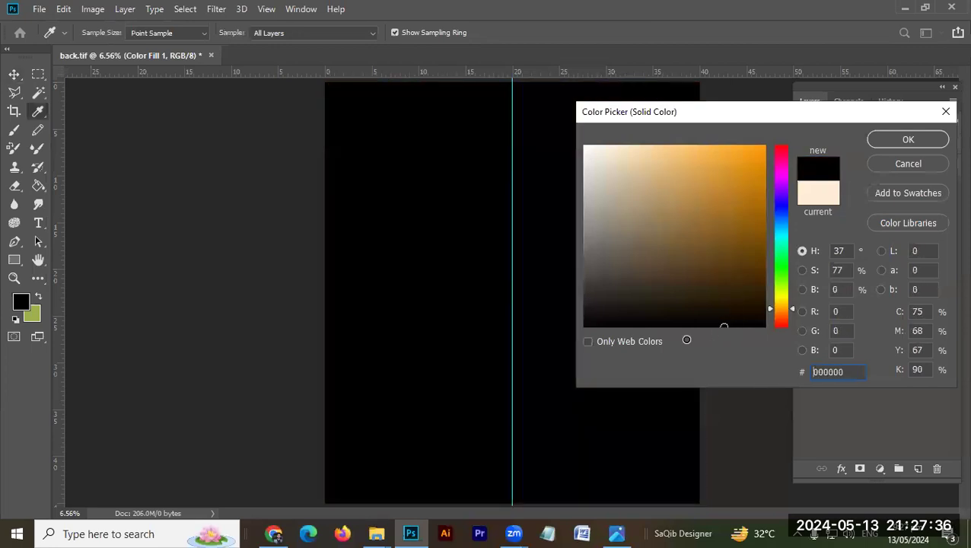
{"action": "left_click_drag", "start_coordinate": [668, 323], "coordinate": [665, 314]}
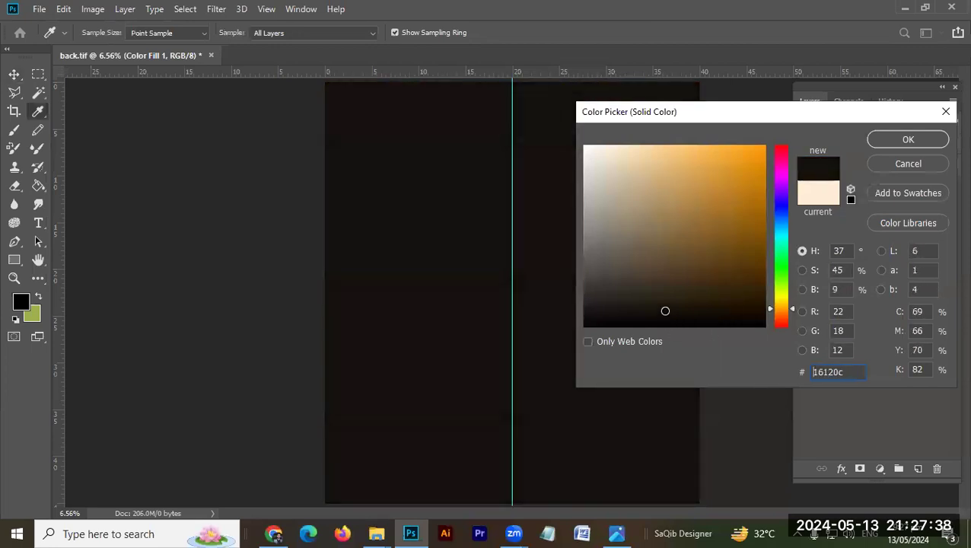
{"action": "left_click_drag", "start_coordinate": [665, 311], "coordinate": [678, 350]}
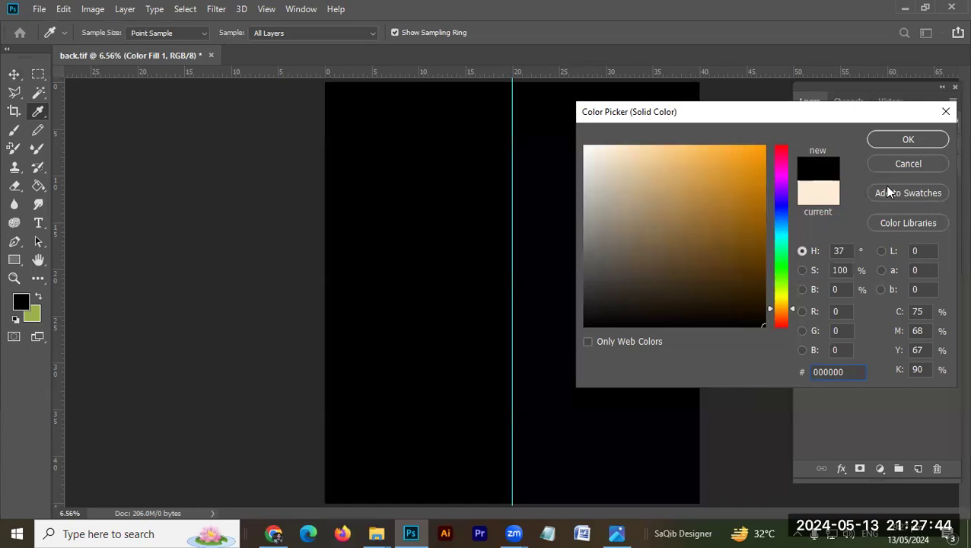
{"action": "mouse_move", "coordinate": [732, 191]}
{"action": "left_mouse_down"}
{"action": "mouse_move", "coordinate": [690, 158]}
{"action": "mouse_move", "coordinate": [633, 137]}
{"action": "left_mouse_up"}
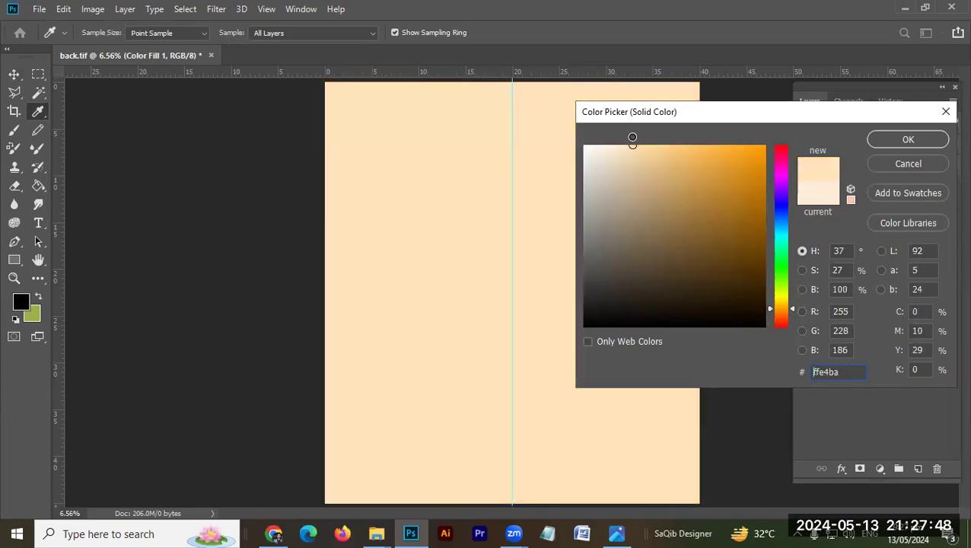
{"action": "left_click", "coordinate": [780, 209]}
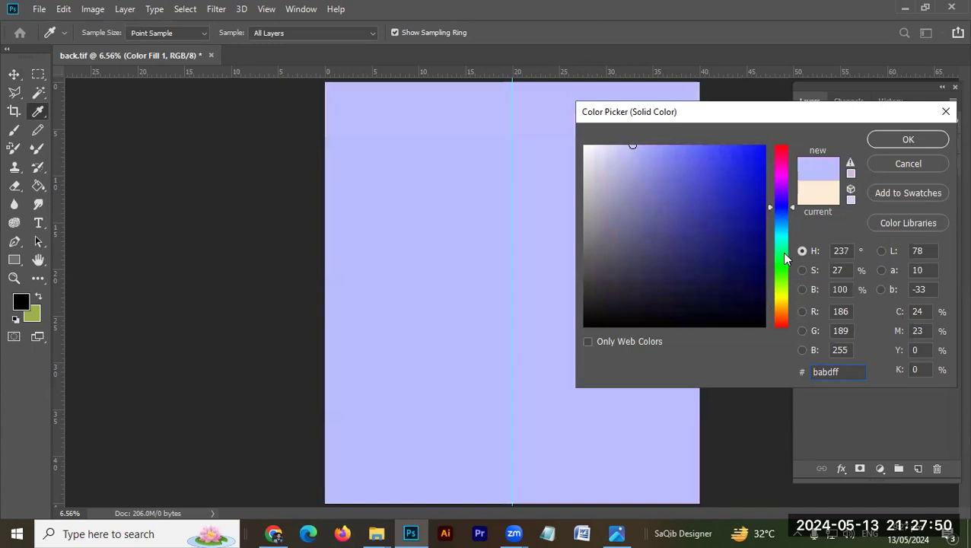
{"action": "left_click", "coordinate": [784, 254]}
{"action": "left_click", "coordinate": [781, 282]}
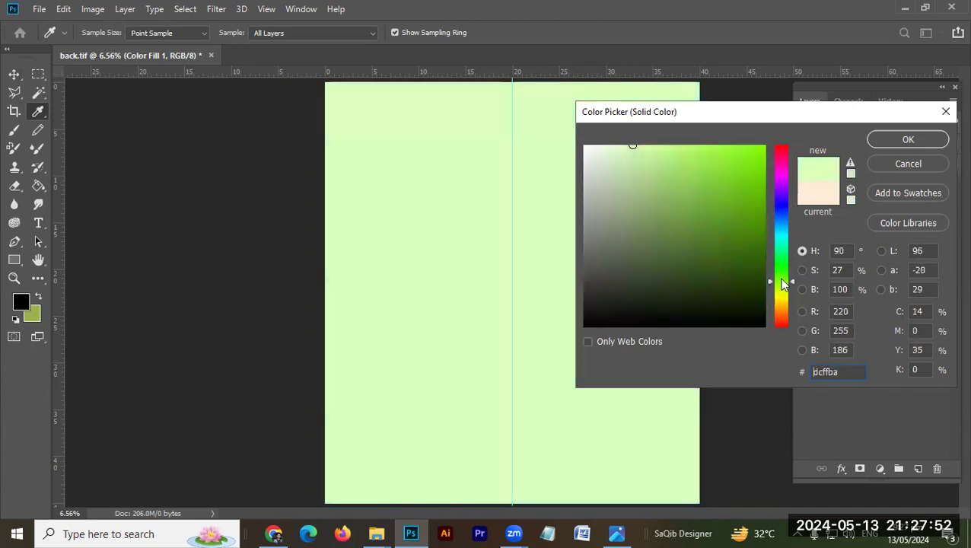
{"action": "left_click", "coordinate": [783, 274]}
{"action": "left_click", "coordinate": [783, 279]}
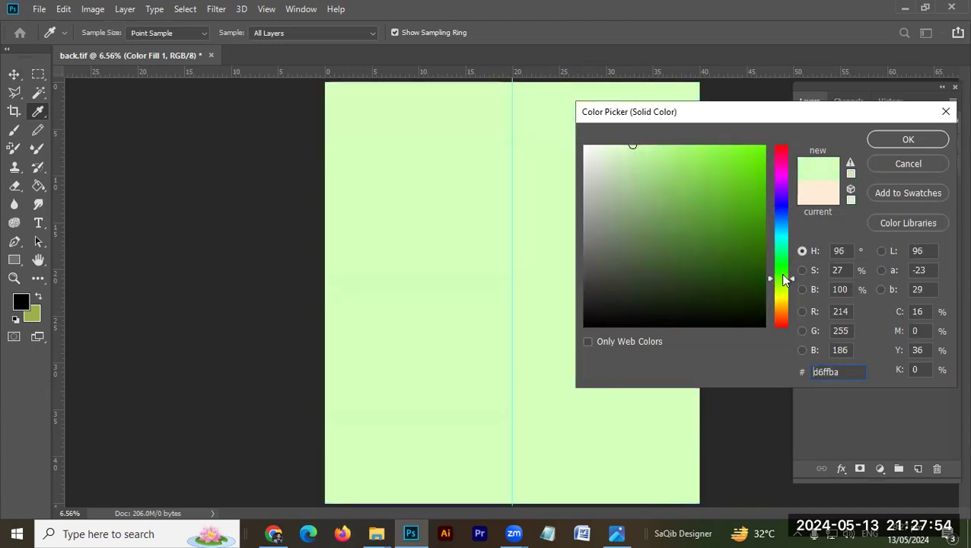
{"action": "left_click", "coordinate": [891, 143]}
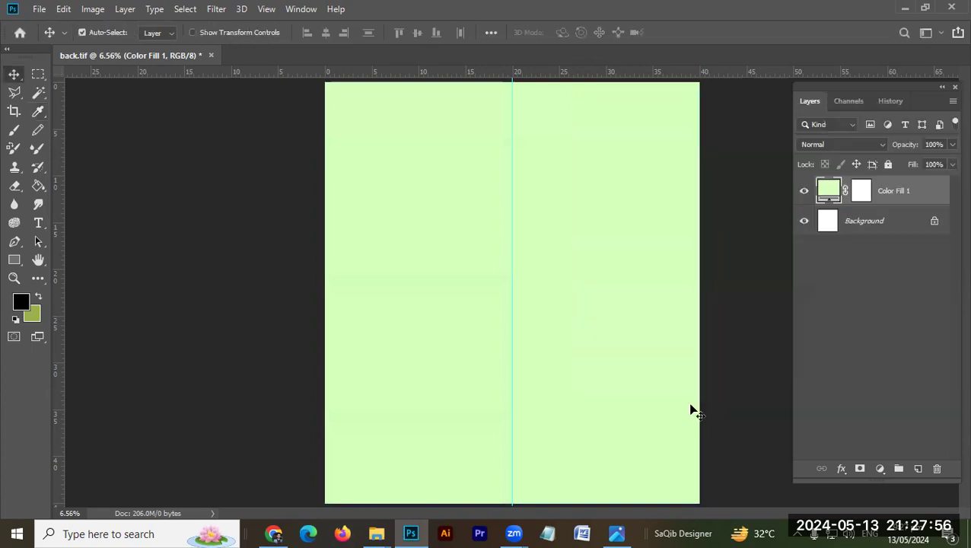
{"action": "left_click", "coordinate": [376, 533]}
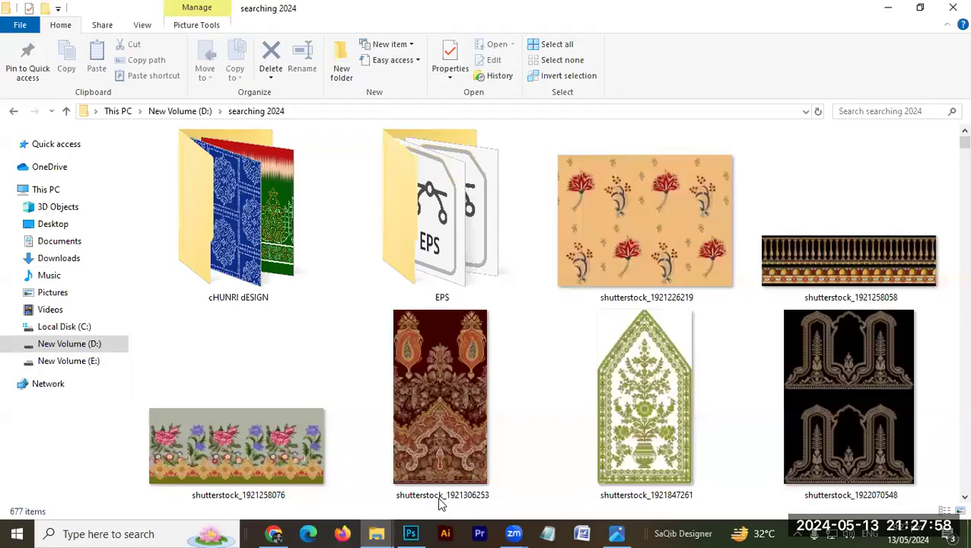
{"action": "left_click", "coordinate": [637, 250]}
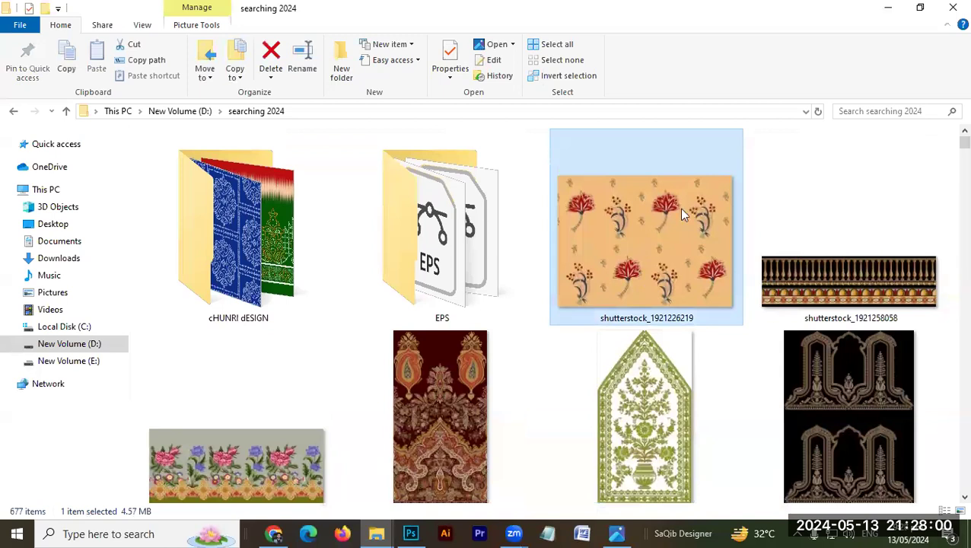
{"action": "scroll", "coordinate": [461, 372], "scroll_direction": "down", "scroll_amount": 3}
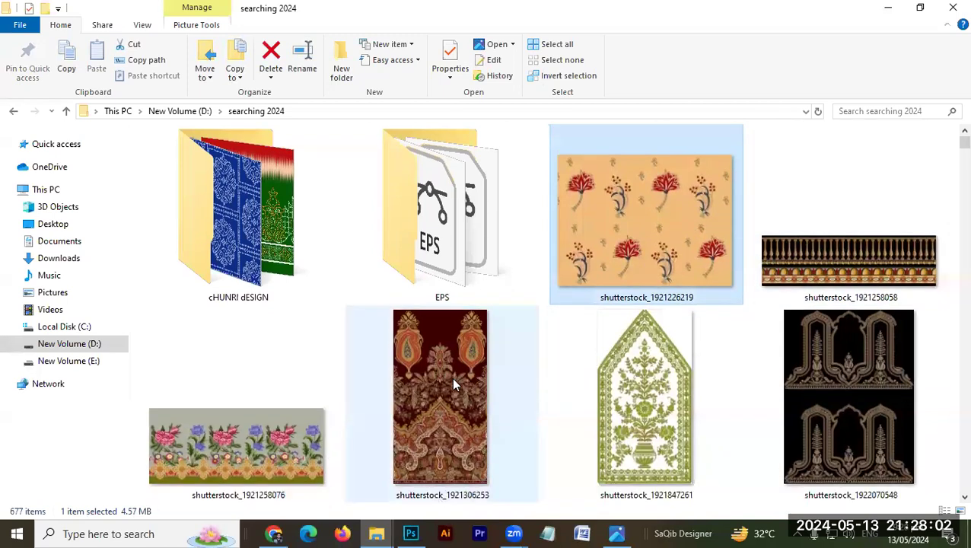
{"action": "left_click", "coordinate": [263, 255], "text": "ctrl"}
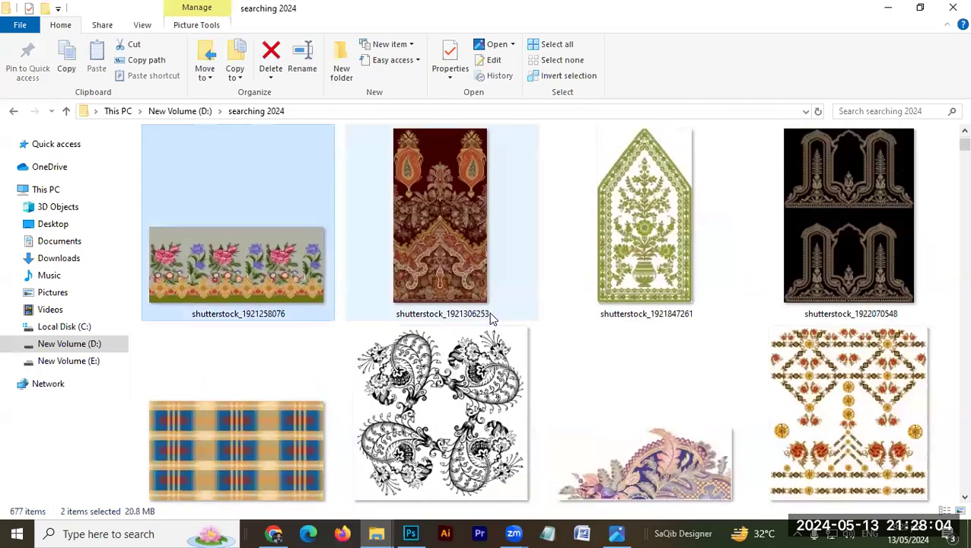
{"action": "scroll", "coordinate": [533, 327], "scroll_direction": "down", "scroll_amount": 3}
{"action": "left_click", "coordinate": [850, 225], "text": "ctrl"}
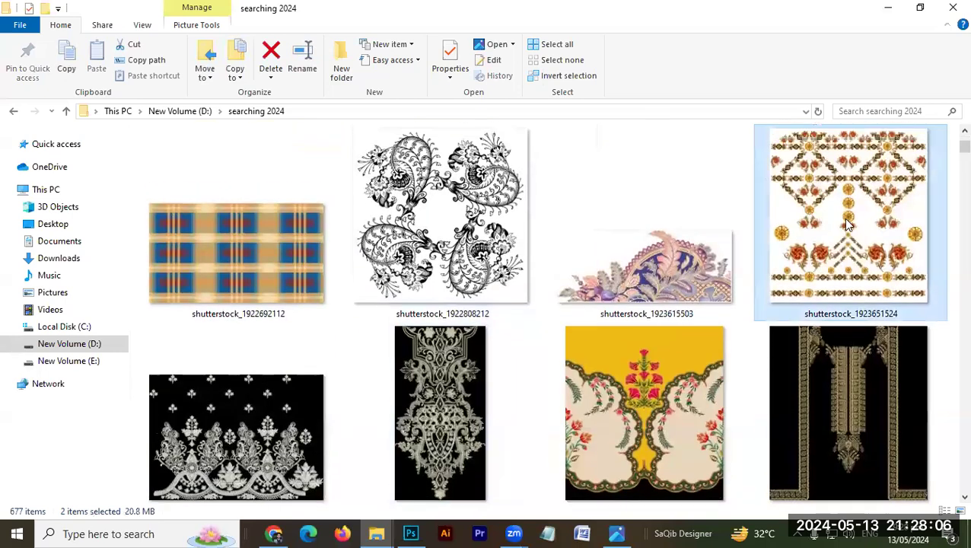
{"action": "left_click_drag", "start_coordinate": [835, 232], "coordinate": [899, 280]}
{"action": "key", "text": "alt+Tab"}
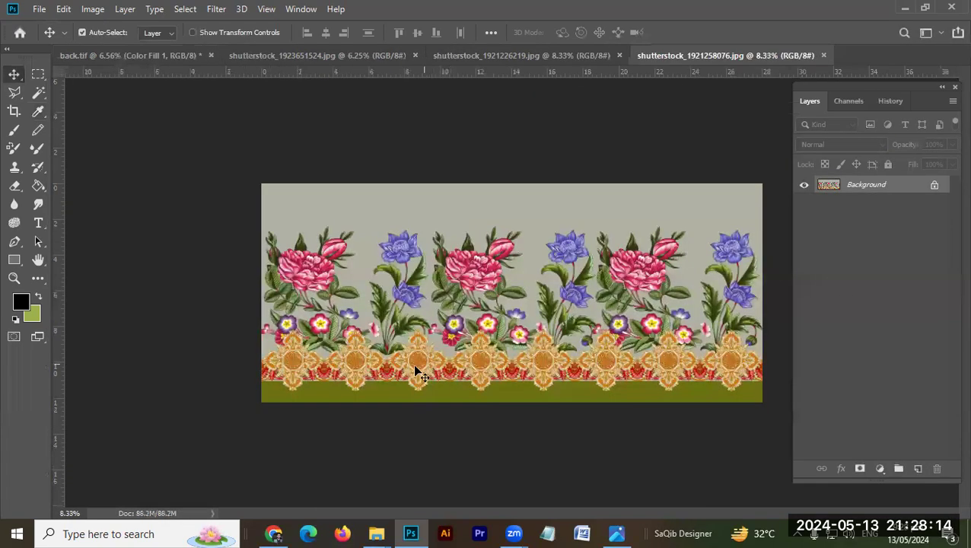
Copy a rectangular selection around the second berry sprig along the lower edge of shutterstock_1921226219.jpg.
{"action": "left_click_drag", "start_coordinate": [404, 358], "coordinate": [406, 258]}
{"action": "left_click_drag", "start_coordinate": [440, 335], "coordinate": [472, 322]}
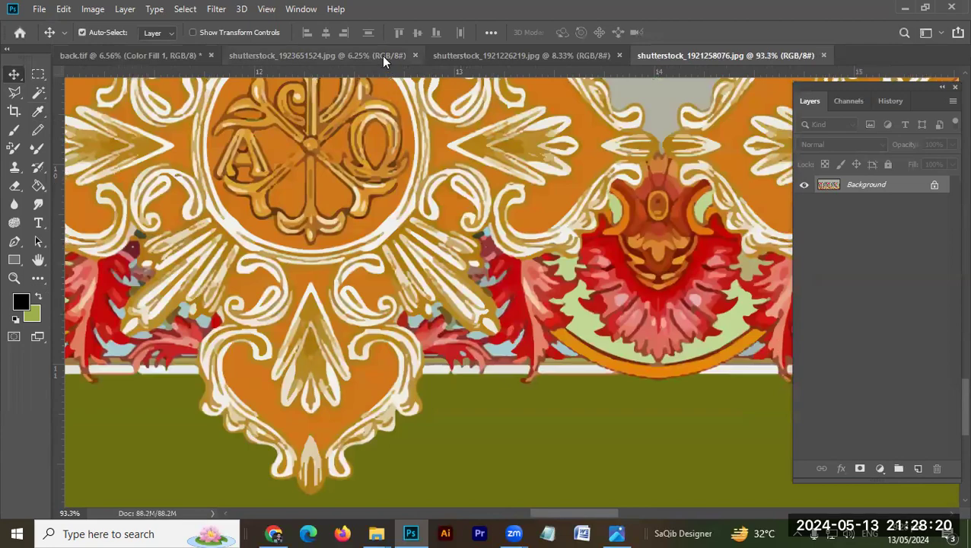
{"action": "left_click", "coordinate": [380, 55]}
{"action": "left_click_drag", "start_coordinate": [511, 260], "coordinate": [445, 281]}
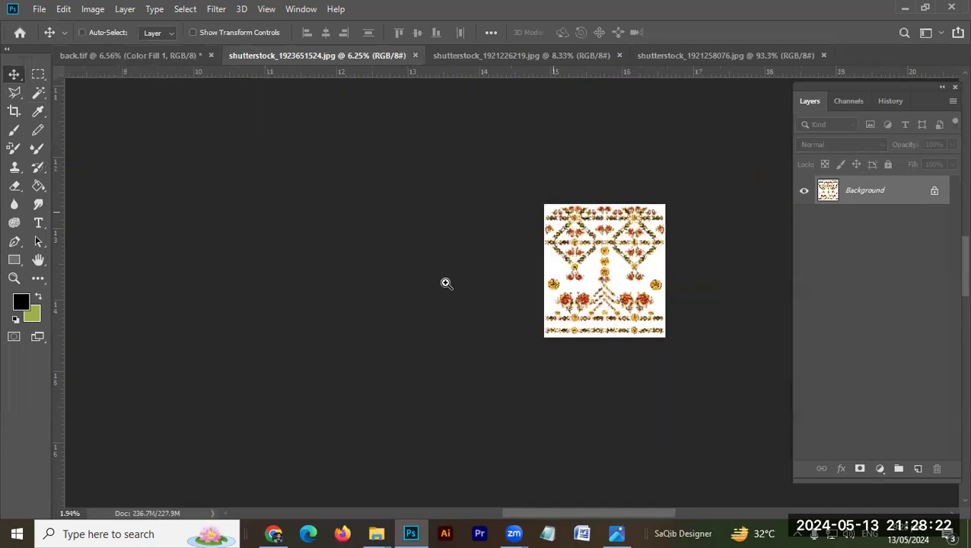
{"action": "left_click", "coordinate": [469, 59]}
{"action": "left_click_drag", "start_coordinate": [498, 220], "coordinate": [452, 189]}
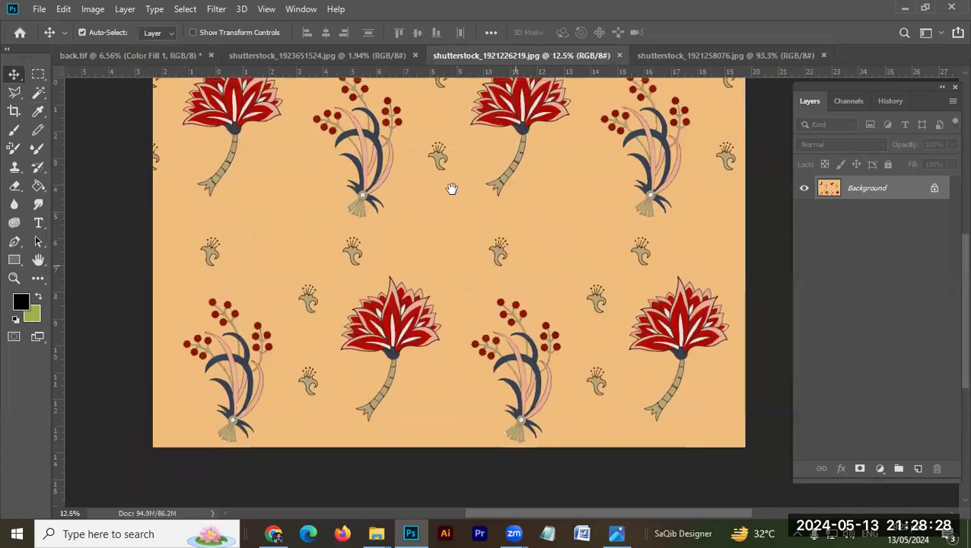
{"action": "key", "text": "m"}
{"action": "left_click_drag", "start_coordinate": [570, 288], "coordinate": [468, 449]}
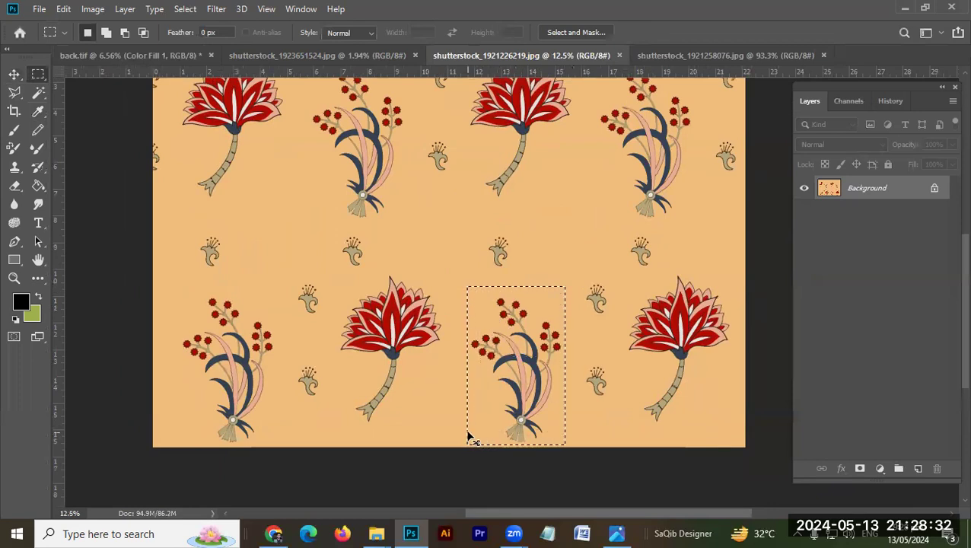
{"action": "key", "text": "alt"}
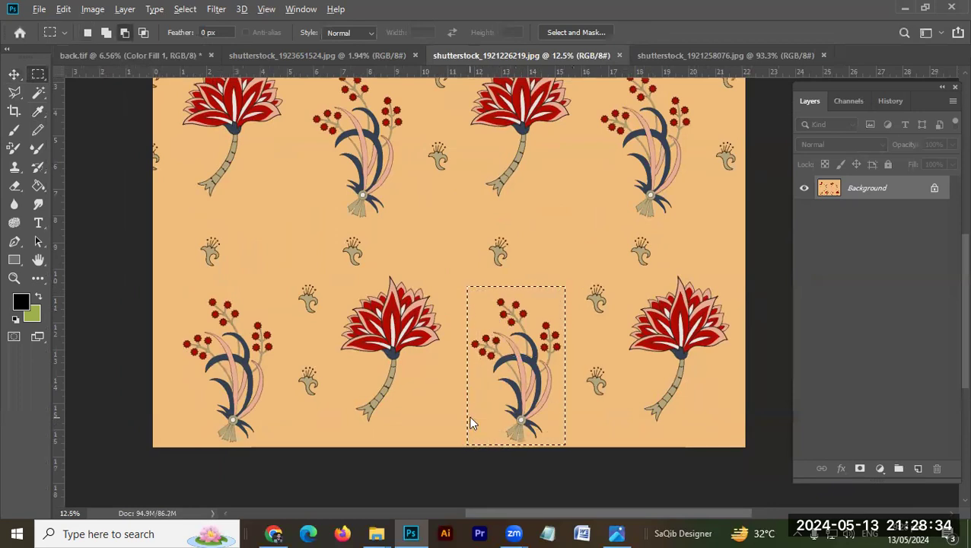
Paste the berry sprig into back.tif and place it to the right of the vertical centre guide.
{"action": "key", "text": "ctrl+Tab"}
{"action": "key", "text": "ctrl+Tab"}
{"action": "key", "text": "ctrl+v"}
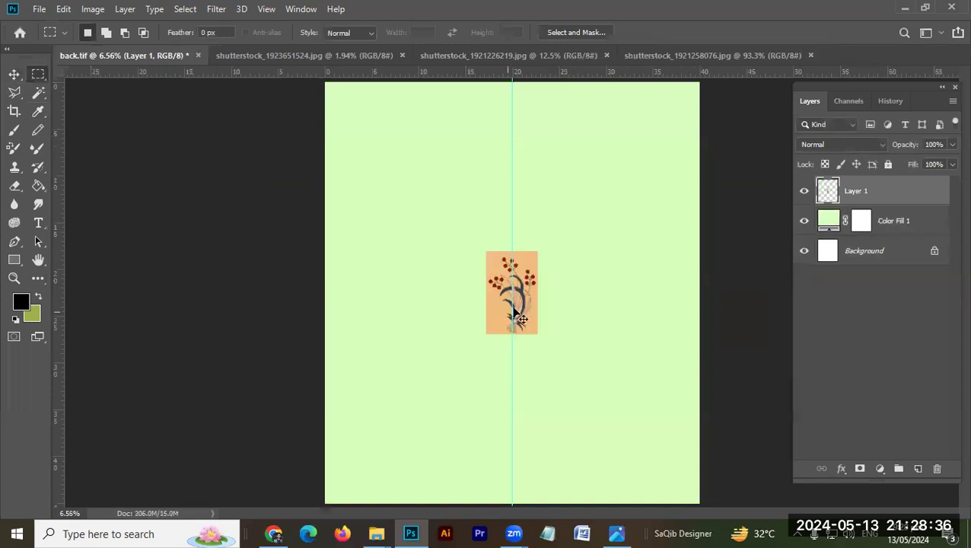
{"action": "left_click_drag", "start_coordinate": [522, 319], "coordinate": [591, 348]}
Remove the sprig's orange background with the Magic Wand, including the enclosed patches between its leaves.
{"action": "key", "text": "w"}
{"action": "left_click", "coordinate": [596, 354]}
{"action": "key", "text": "Delete"}
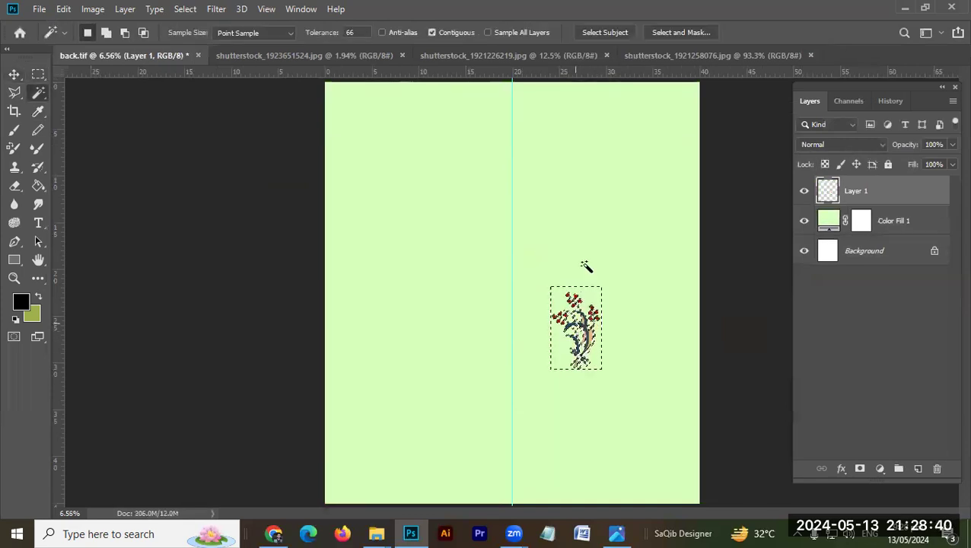
{"action": "key", "text": "ctrl+d"}
{"action": "scroll", "coordinate": [609, 335], "scroll_direction": "up", "scroll_amount": 5}
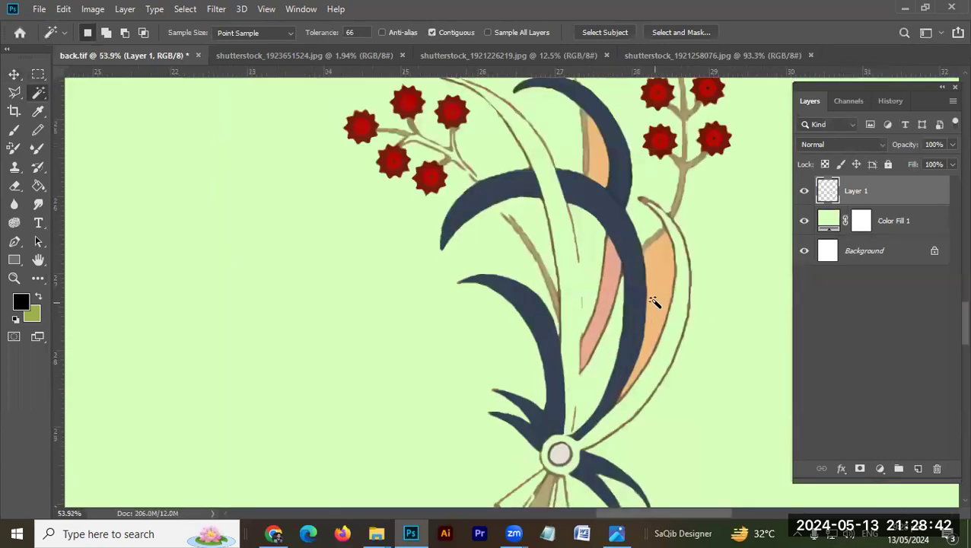
{"action": "scroll", "coordinate": [592, 320], "scroll_direction": "down", "scroll_amount": 4}
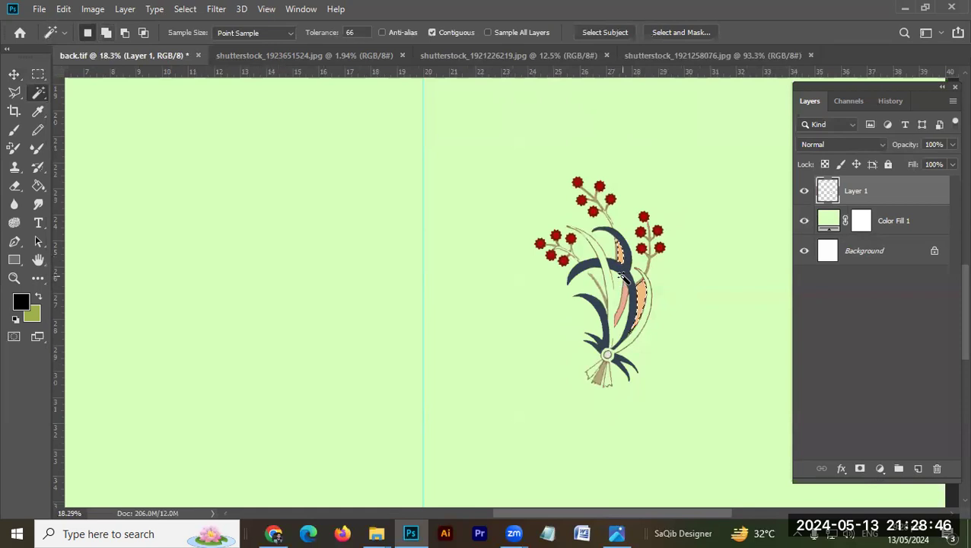
{"action": "key", "text": "v"}
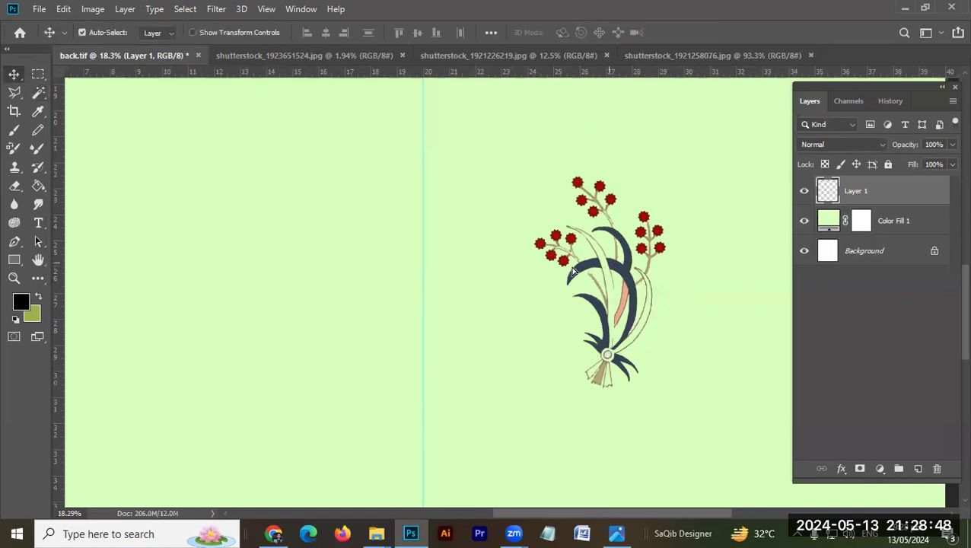
Copy the upper-left corner of shutterstock_1923651524.jpg, from the canvas corner to the middle of the first yellow flower.
{"action": "left_click", "coordinate": [388, 59]}
{"action": "left_click_drag", "start_coordinate": [533, 259], "coordinate": [577, 304]}
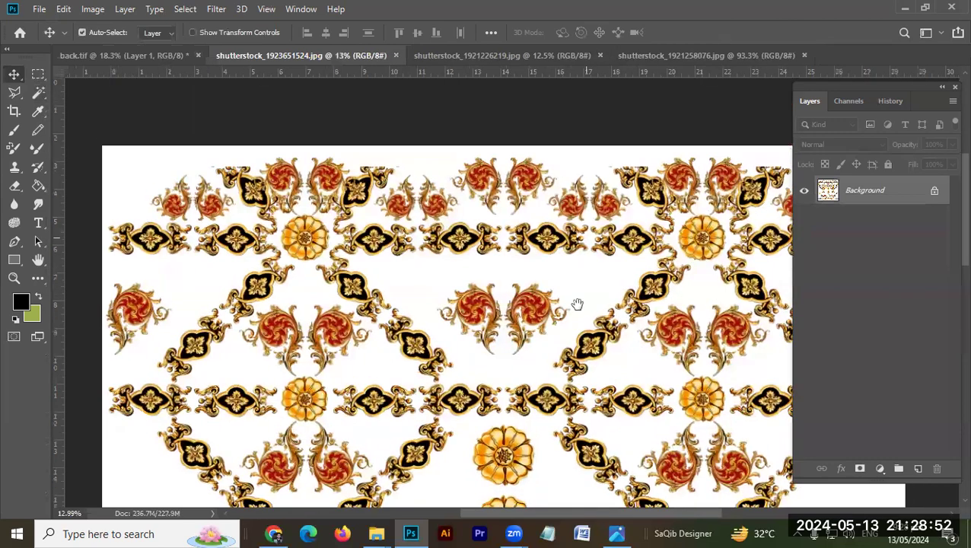
{"action": "key", "text": "m"}
{"action": "left_click_drag", "start_coordinate": [242, 244], "coordinate": [299, 255]}
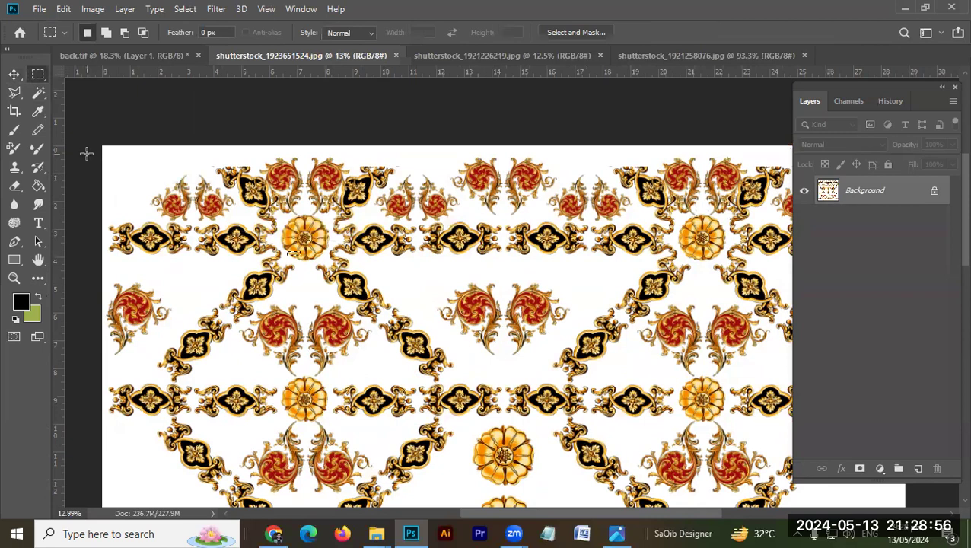
{"action": "left_click_drag", "start_coordinate": [220, 228], "coordinate": [329, 290]}
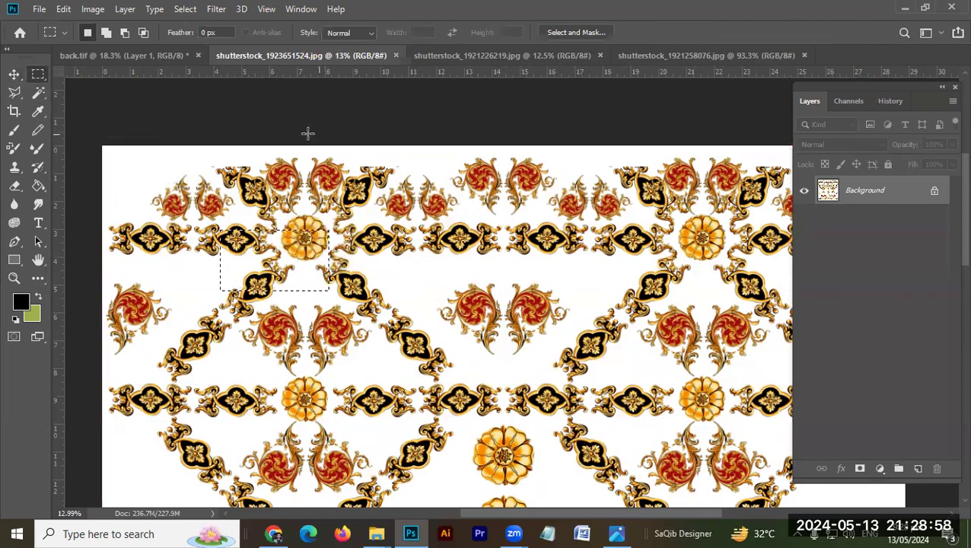
{"action": "left_click_drag", "start_coordinate": [303, 146], "coordinate": [99, 271]}
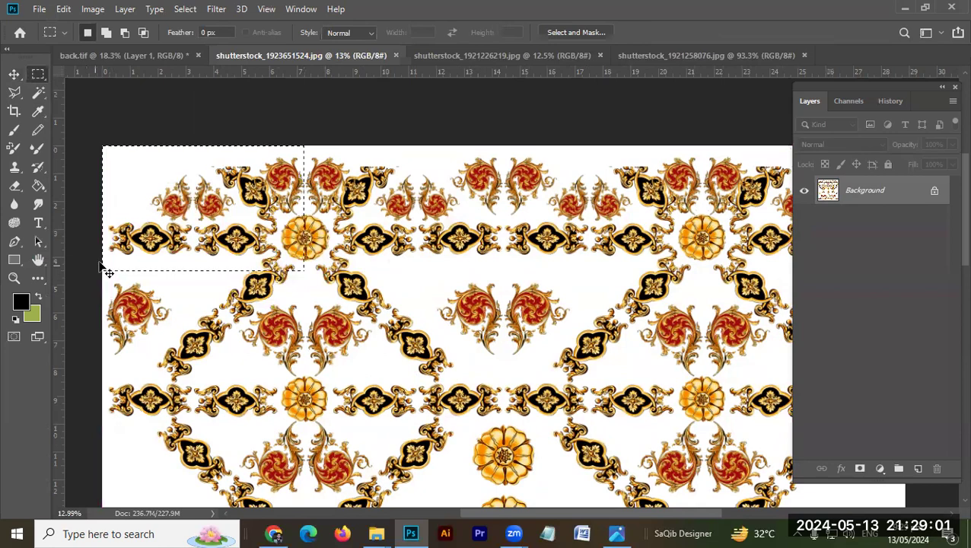
Paste the ornament section into back.tif and place it left of the vertical guide, beside the sprig.
{"action": "left_click", "coordinate": [147, 58]}
{"action": "key", "text": "ctrl+v"}
{"action": "key", "text": "v"}
{"action": "left_click_drag", "start_coordinate": [457, 293], "coordinate": [204, 301]}
Delete the white background of the pasted ornament section with the Magic Wand and deselect.
{"action": "key", "text": "w"}
{"action": "left_click", "coordinate": [156, 310]}
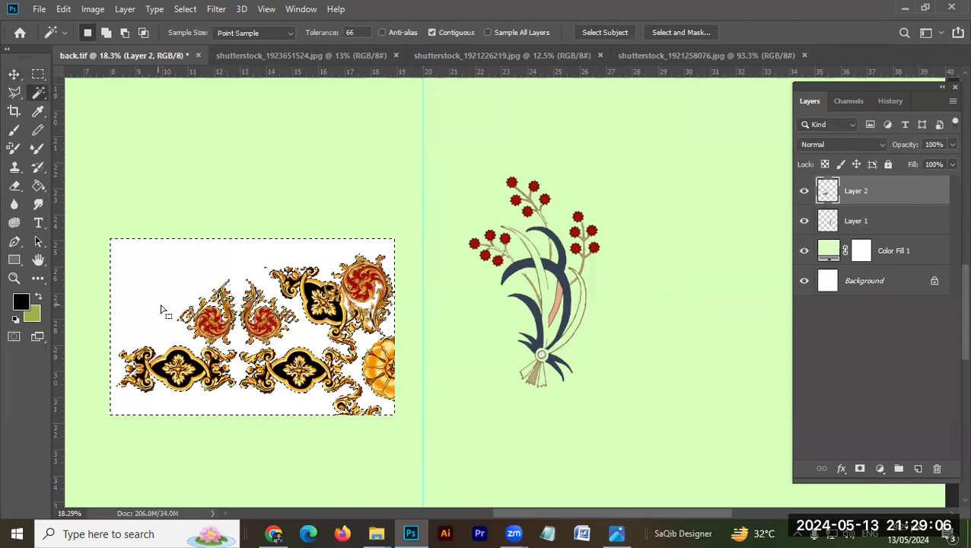
{"action": "key", "text": "Delete"}
{"action": "key", "text": "ctrl+d"}
Move the ornament section down near the canvas's lower edge with its right side against the centre guide.
{"action": "left_click_drag", "start_coordinate": [364, 302], "coordinate": [370, 268]}
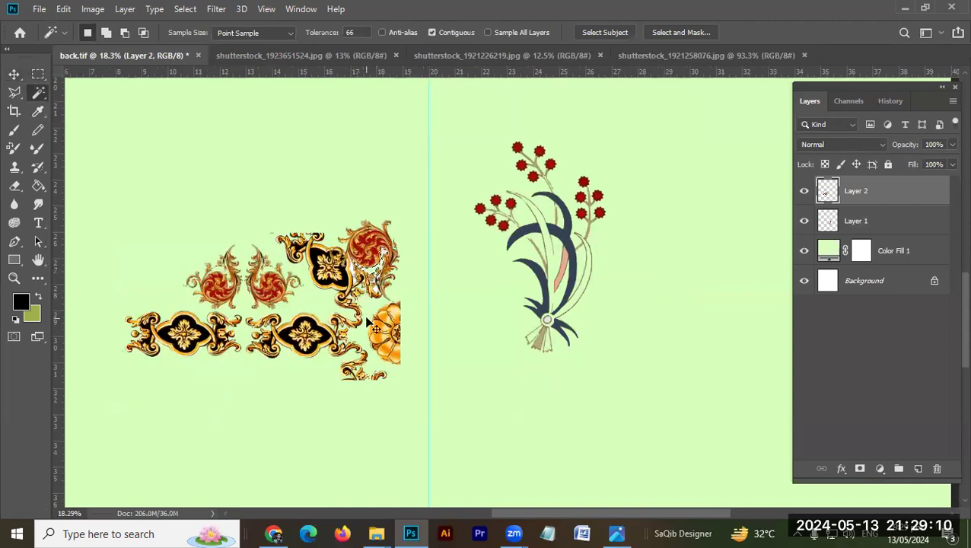
{"action": "left_click_drag", "start_coordinate": [396, 298], "coordinate": [412, 178]}
{"action": "scroll", "coordinate": [381, 251], "scroll_direction": "down", "scroll_amount": 5}
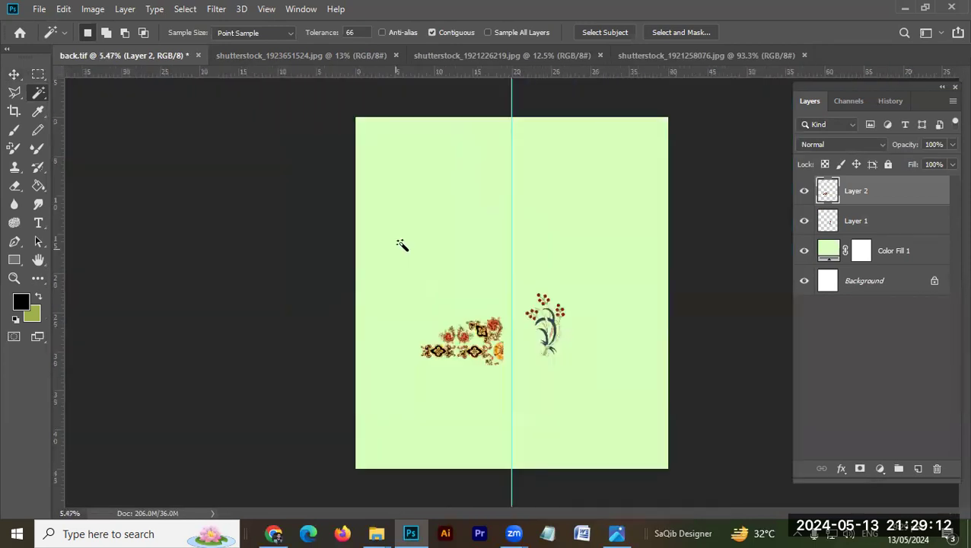
{"action": "key", "text": "v"}
{"action": "left_click_drag", "start_coordinate": [508, 360], "coordinate": [516, 445]}
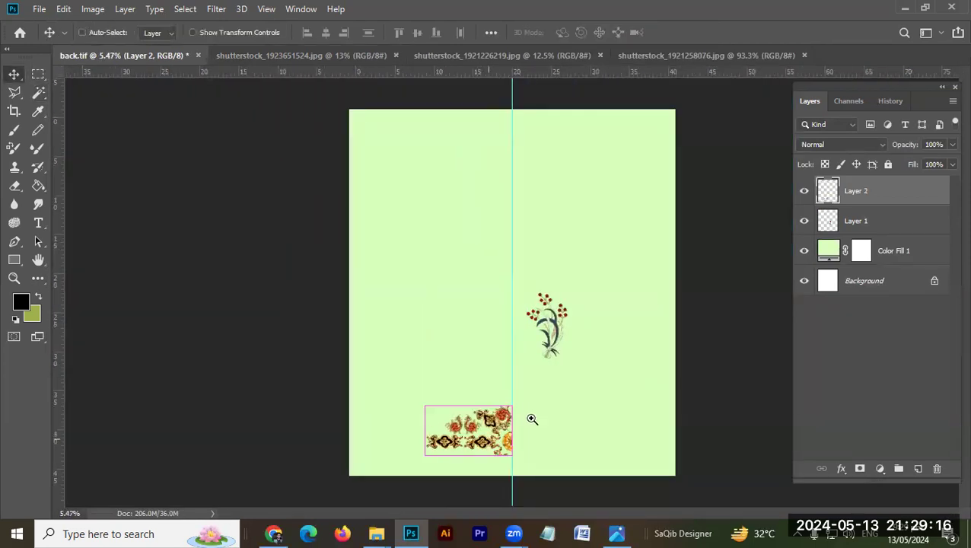
{"action": "scroll", "coordinate": [518, 336], "scroll_direction": "up", "scroll_amount": 3}
{"action": "key", "text": "alt+Tab"}
{"action": "scroll", "coordinate": [522, 310], "scroll_direction": "down", "scroll_amount": 5}
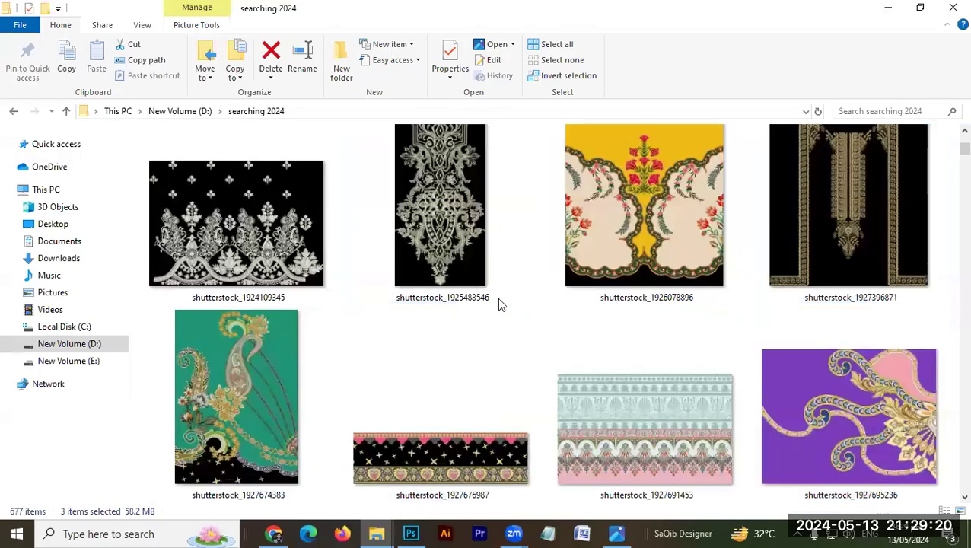
{"action": "scroll", "coordinate": [440, 291], "scroll_direction": "down", "scroll_amount": 3}
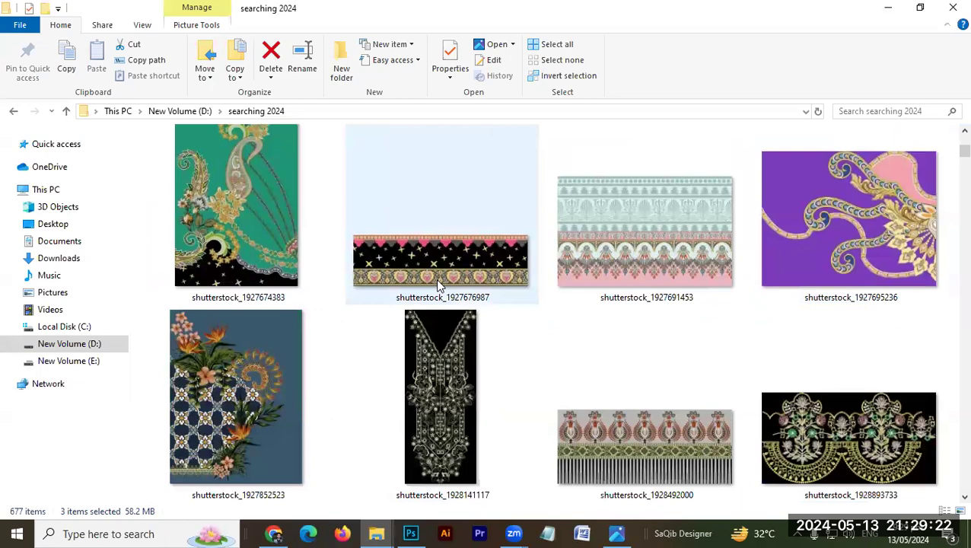
{"action": "left_click_drag", "start_coordinate": [458, 270], "coordinate": [843, 302]}
{"action": "key", "text": "alt+Tab"}
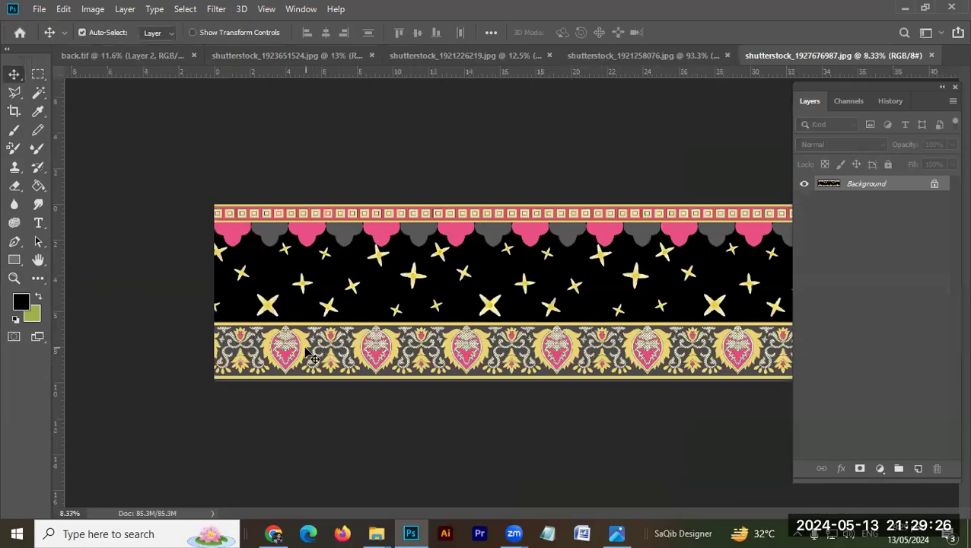
Copy the whole star and heart border image and paste it into back.tif above the ornament section.
{"action": "key", "text": "c"}
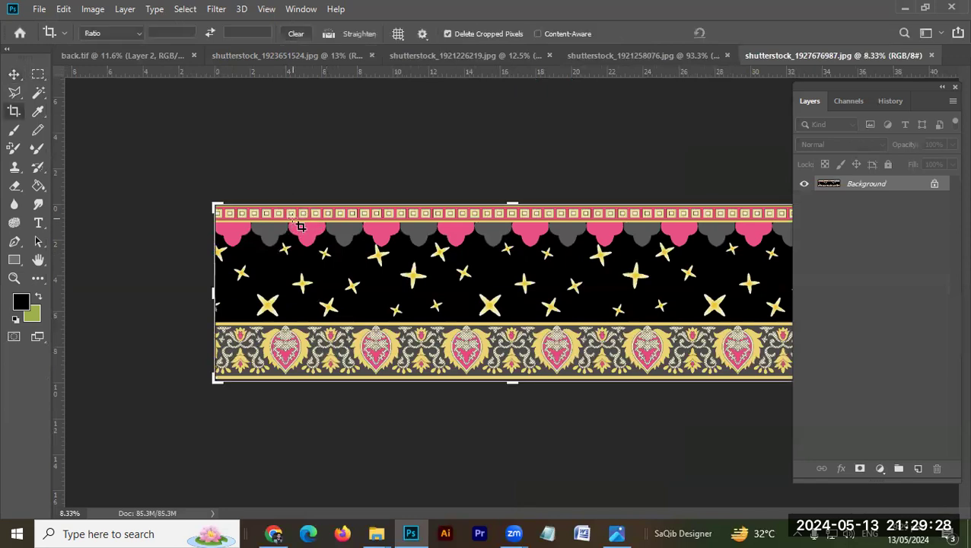
{"action": "key", "text": "v"}
{"action": "key", "text": "ctrl+Tab"}
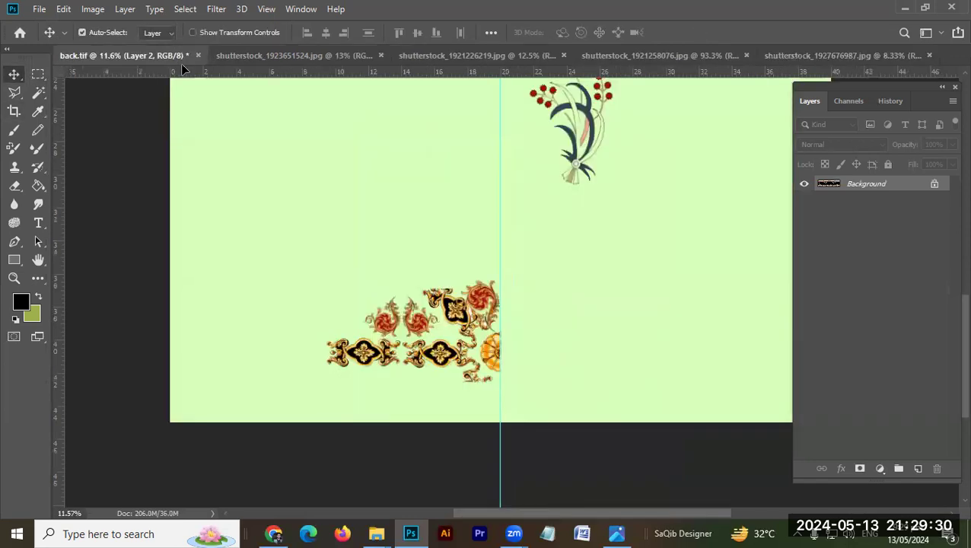
{"action": "key", "text": "ctrl+v"}
{"action": "left_click_drag", "start_coordinate": [381, 183], "coordinate": [390, 182]}
{"action": "scroll", "coordinate": [434, 228], "scroll_direction": "down", "scroll_amount": 2}
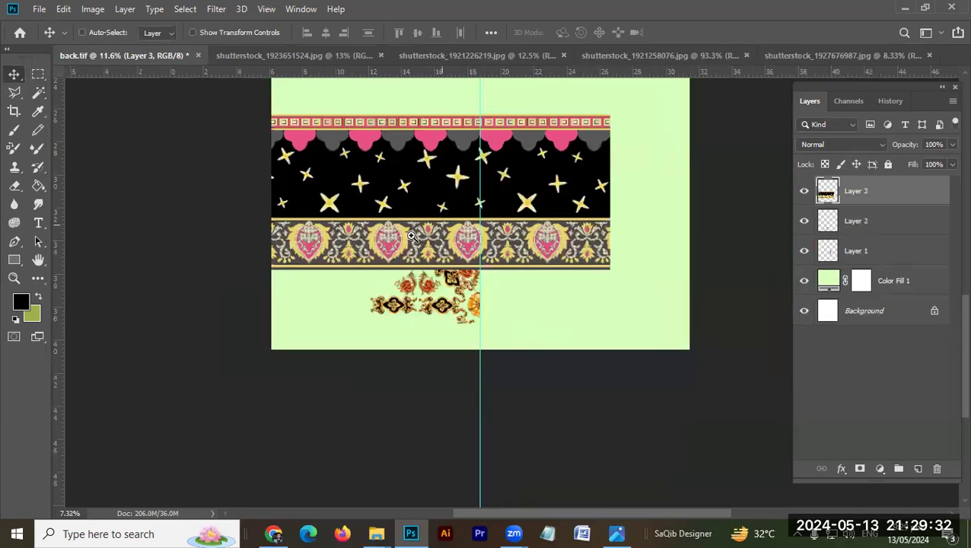
Scale the pasted border image down and place it above the ornament section, extending slightly past the vertical guide.
{"action": "key", "text": "ctrl+t"}
{"action": "left_click_drag", "start_coordinate": [611, 109], "coordinate": [459, 159]}
{"action": "left_click_drag", "start_coordinate": [423, 197], "coordinate": [491, 214]}
{"action": "key", "text": "Return"}
Copy the border image's upper scalloped strip to a new layer and place it on the canvas's lower edge, ending at the guide.
{"action": "key", "text": "m"}
{"action": "left_click_drag", "start_coordinate": [531, 152], "coordinate": [265, 184]}
{"action": "left_click_drag", "start_coordinate": [375, 174], "coordinate": [465, 381]}
{"action": "scroll", "coordinate": [319, 268], "scroll_direction": "down", "scroll_amount": 8}
{"action": "key", "text": "ctrl+j"}
{"action": "key", "text": "v"}
{"action": "left_click_drag", "start_coordinate": [473, 326], "coordinate": [392, 184]}
{"action": "left_click_drag", "start_coordinate": [407, 217], "coordinate": [351, 353]}
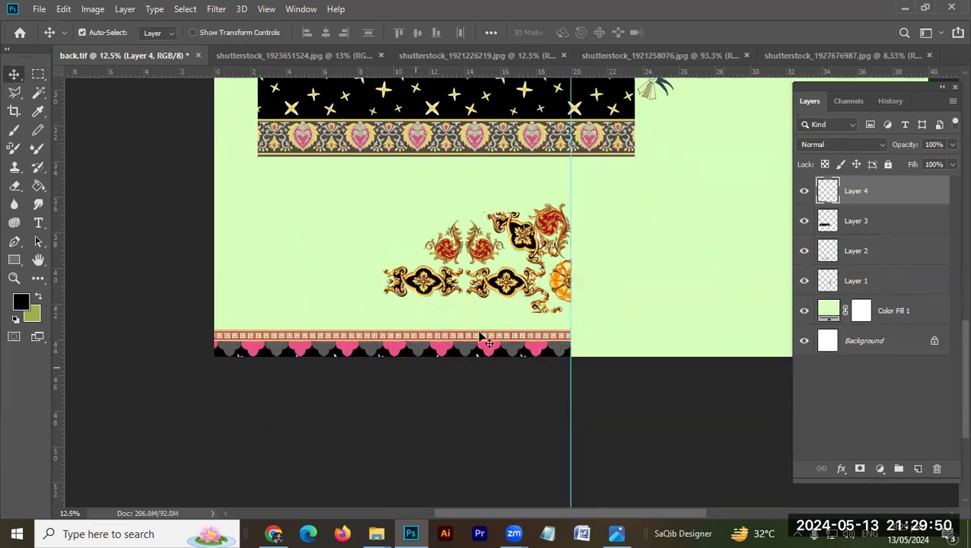
Delete the black background below the scallops of the strip with the Magic Wand and deselect.
{"action": "left_click_drag", "start_coordinate": [492, 363], "coordinate": [607, 335]}
{"action": "key", "text": "w"}
{"action": "left_click", "coordinate": [588, 329]}
{"action": "key", "text": "Delete"}
{"action": "key", "text": "ctrl+d"}
{"action": "left_click_drag", "start_coordinate": [541, 344], "coordinate": [502, 359]}
{"action": "key", "text": "v"}
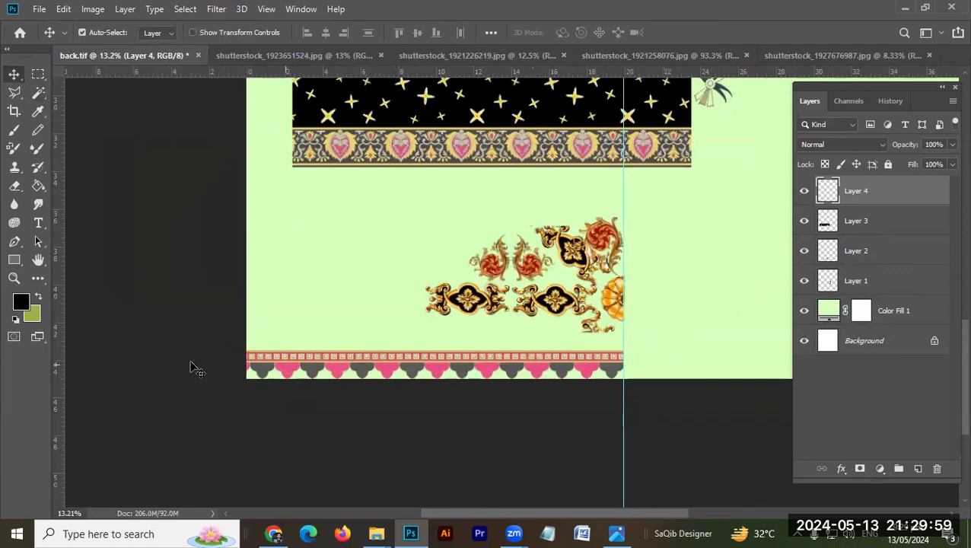
Fill the pink areas of the scalloped strip with green 77a15a, based on the canvas background colour, and deselect.
{"action": "left_click", "coordinate": [22, 302]}
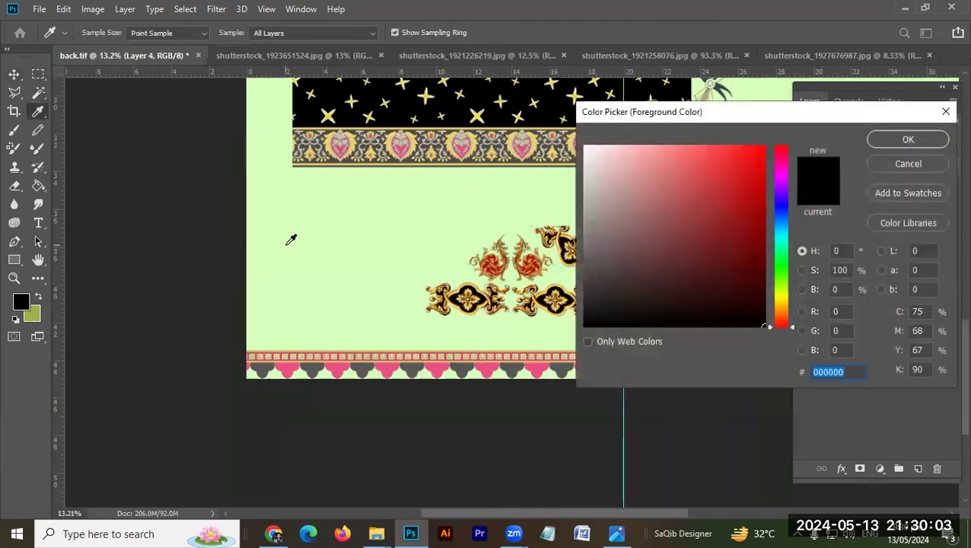
{"action": "left_click", "coordinate": [290, 238]}
{"action": "mouse_move", "coordinate": [632, 145]}
{"action": "left_mouse_down"}
{"action": "mouse_move", "coordinate": [674, 197]}
{"action": "mouse_move", "coordinate": [663, 212]}
{"action": "left_mouse_up"}
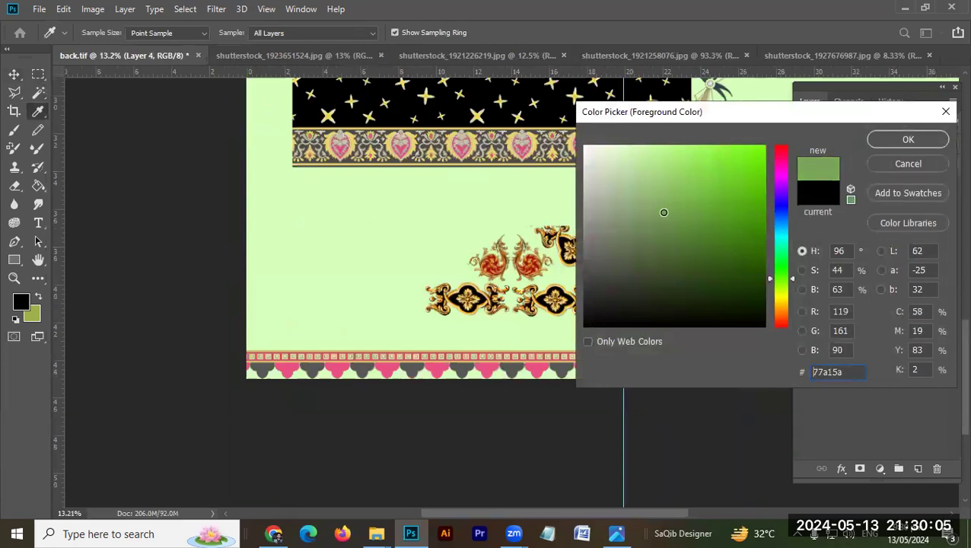
{"action": "left_click", "coordinate": [887, 139]}
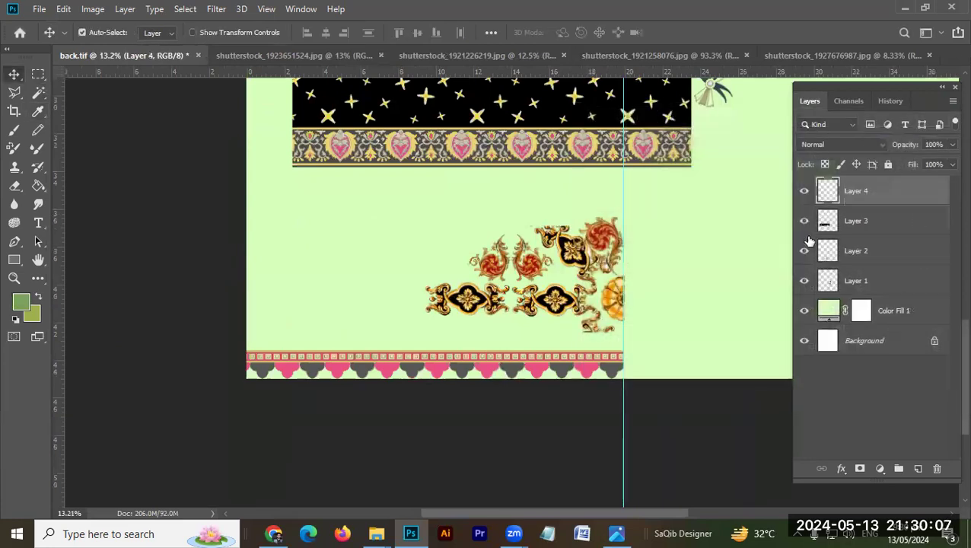
{"action": "left_click", "coordinate": [827, 192], "text": "ctrl"}
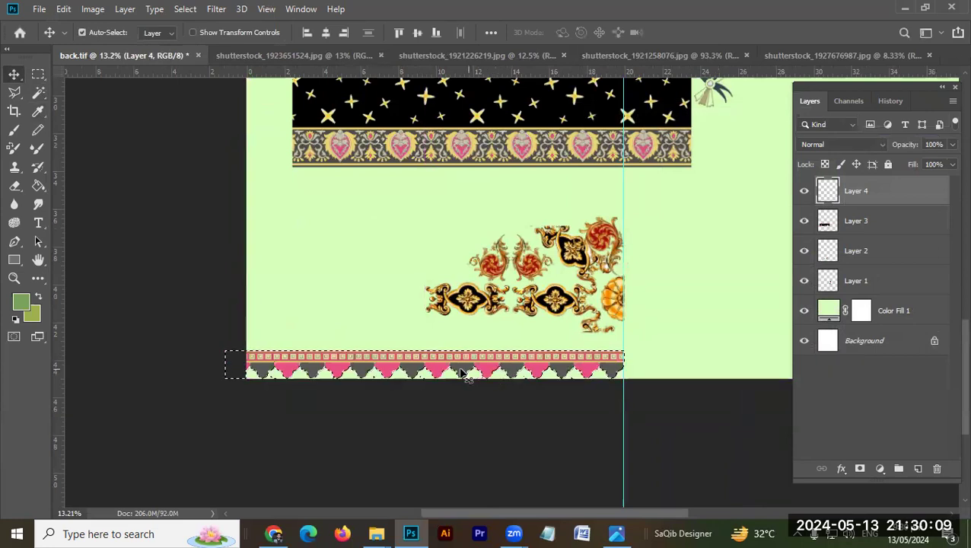
{"action": "key", "text": "g"}
{"action": "left_click", "coordinate": [444, 397]}
{"action": "key", "text": "ctrl+d"}
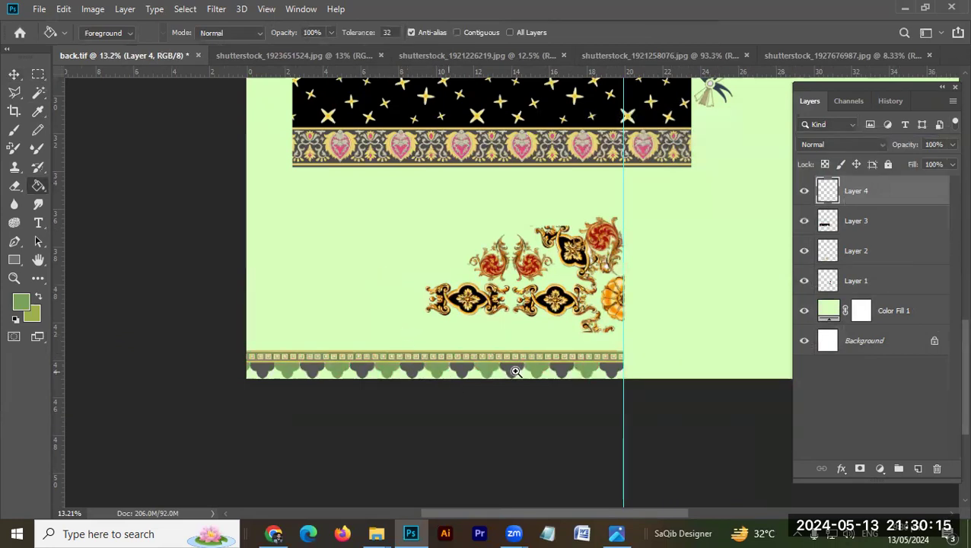
Move the ornament section up and across the guide to clear the space above the scalloped strip.
{"action": "scroll", "coordinate": [503, 371], "scroll_direction": "up", "scroll_amount": 5}
{"action": "scroll", "coordinate": [563, 373], "scroll_direction": "down", "scroll_amount": 5}
{"action": "scroll", "coordinate": [492, 357], "scroll_direction": "right", "scroll_amount": 3}
{"action": "key", "text": "v"}
{"action": "left_click_drag", "start_coordinate": [660, 284], "coordinate": [761, 200]}
{"action": "left_click", "coordinate": [664, 312]}
{"action": "scroll", "coordinate": [560, 308], "scroll_direction": "up", "scroll_amount": 2}
{"action": "scroll", "coordinate": [560, 309], "scroll_direction": "down", "scroll_amount": 3}
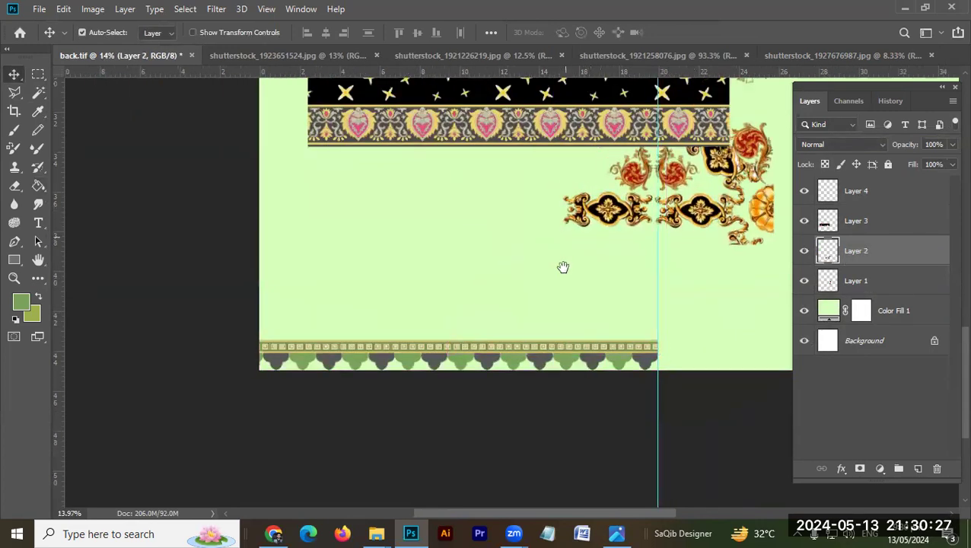
{"action": "left_click_drag", "start_coordinate": [562, 256], "coordinate": [566, 323]}
Copy the heart band from the border image to a new layer and place it above the scalloped strip, ending at the guide.
{"action": "left_click", "coordinate": [517, 211]}
{"action": "left_click_drag", "start_coordinate": [518, 212], "coordinate": [517, 214]}
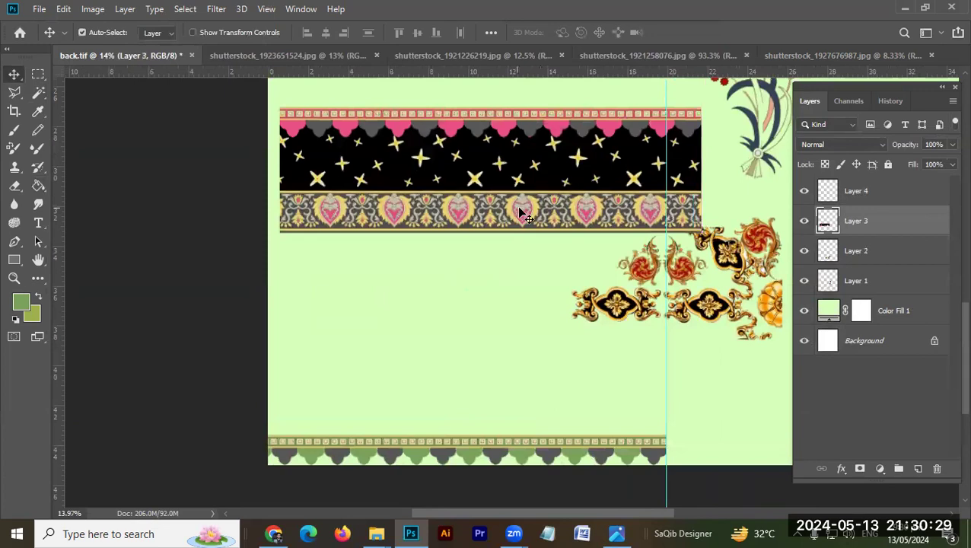
{"action": "key", "text": "m"}
{"action": "left_click_drag", "start_coordinate": [709, 191], "coordinate": [271, 292]}
{"action": "key", "text": "ctrl+j"}
{"action": "key", "text": "v"}
{"action": "left_click_drag", "start_coordinate": [460, 211], "coordinate": [446, 385]}
Scale the copied heart band down directly onto the scalloped strip and extend it to the canvas's left edge with a merged copy.
{"action": "left_click", "coordinate": [244, 394]}
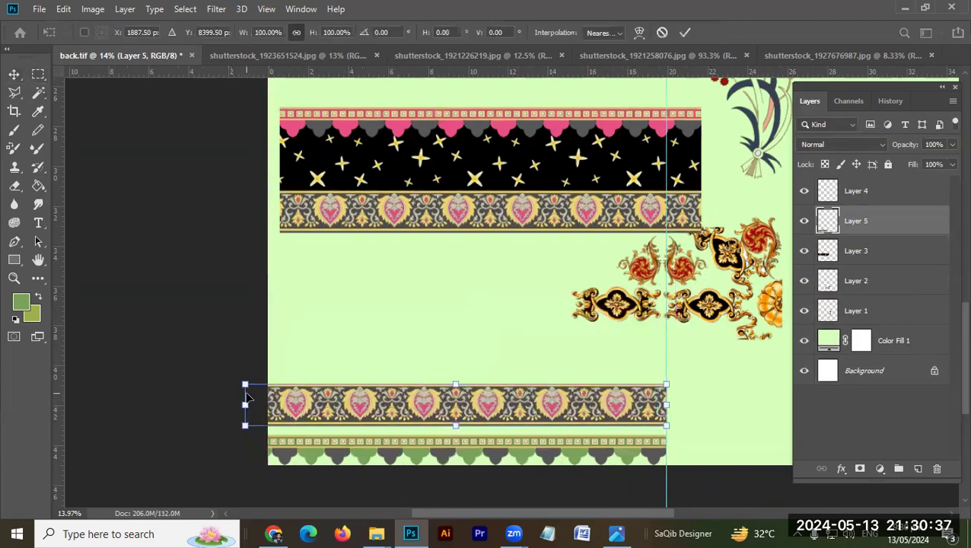
{"action": "left_click_drag", "start_coordinate": [259, 398], "coordinate": [324, 411]}
{"action": "key", "text": "Return"}
{"action": "left_click_drag", "start_coordinate": [322, 419], "coordinate": [327, 425]}
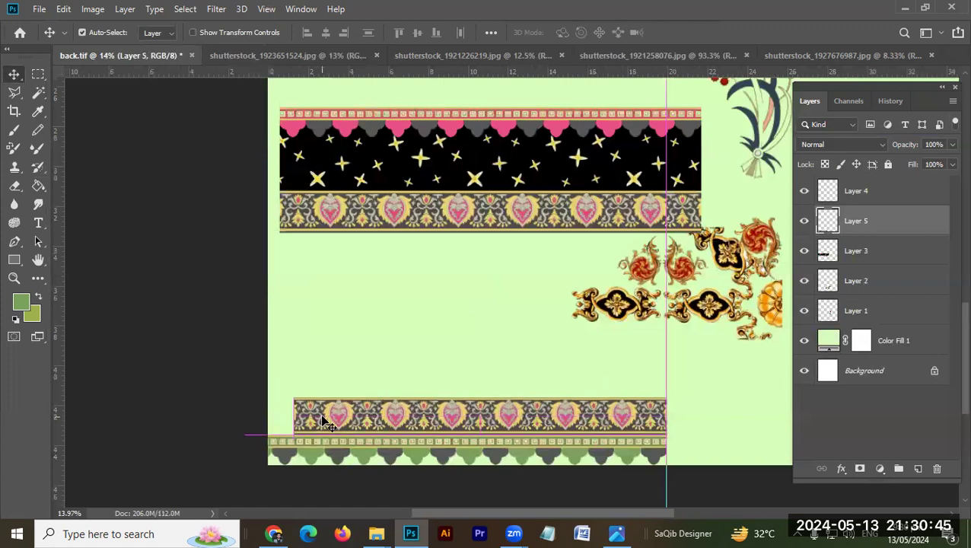
{"action": "left_click_drag", "start_coordinate": [620, 433], "coordinate": [266, 412]}
{"action": "key", "text": "ctrl+e"}
Fill the yellow leaves throughout the lower heart band with the green foreground colour, using the Paint Bucket with Contiguous off.
{"action": "left_click_drag", "start_coordinate": [517, 424], "coordinate": [787, 283]}
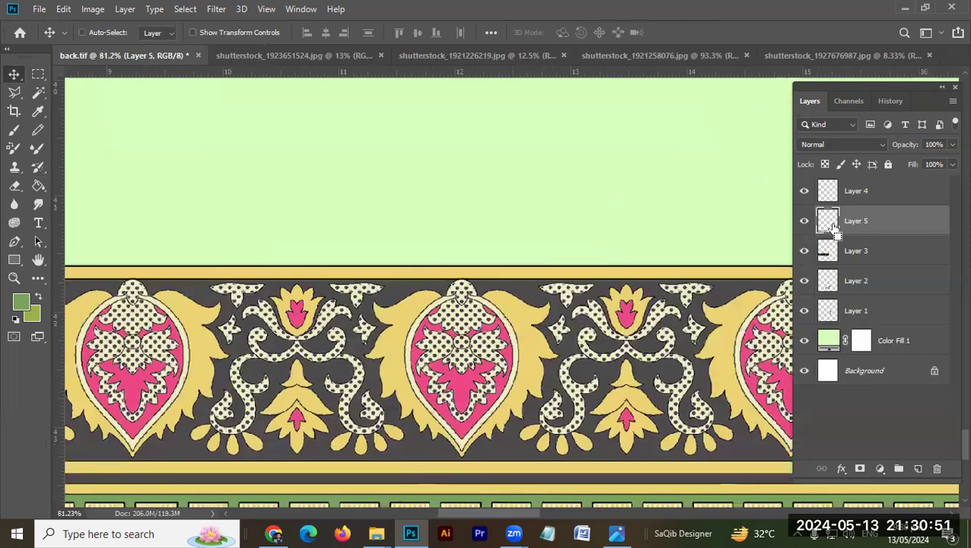
{"action": "left_click_drag", "start_coordinate": [529, 371], "coordinate": [482, 198]}
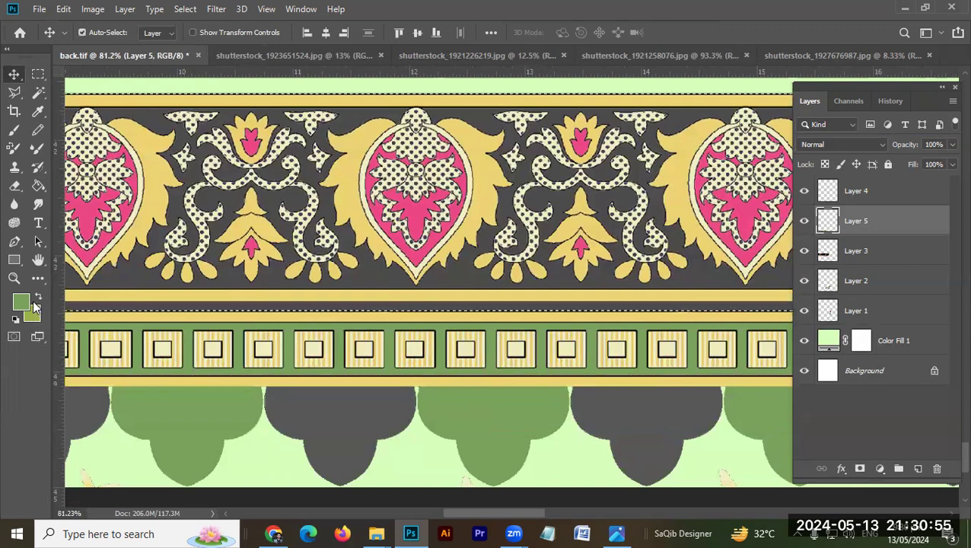
{"action": "key", "text": "g"}
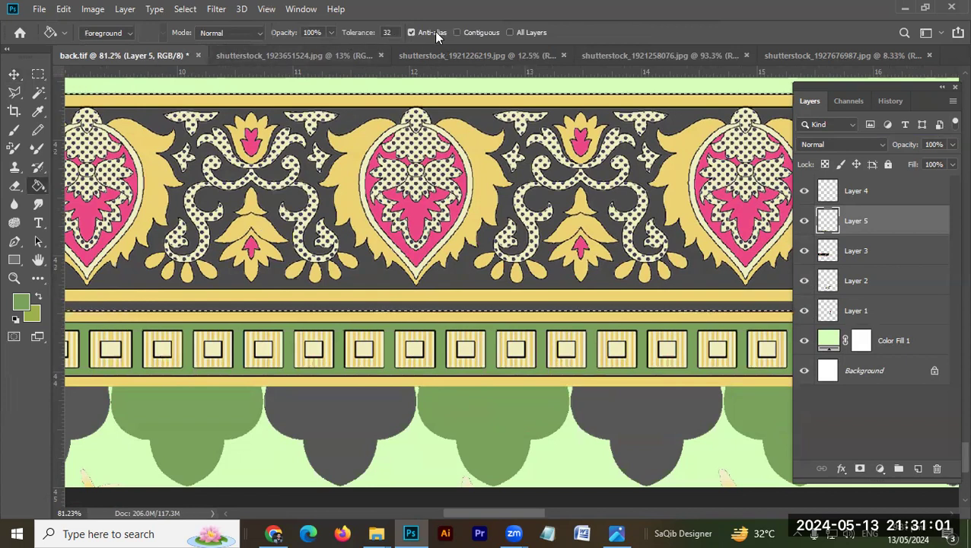
{"action": "left_click", "coordinate": [471, 32]}
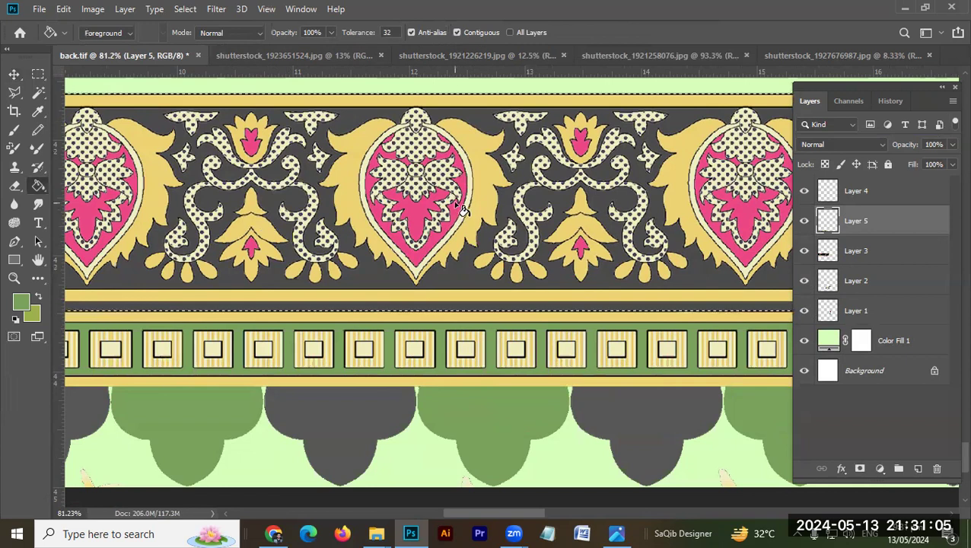
{"action": "left_click", "coordinate": [491, 204]}
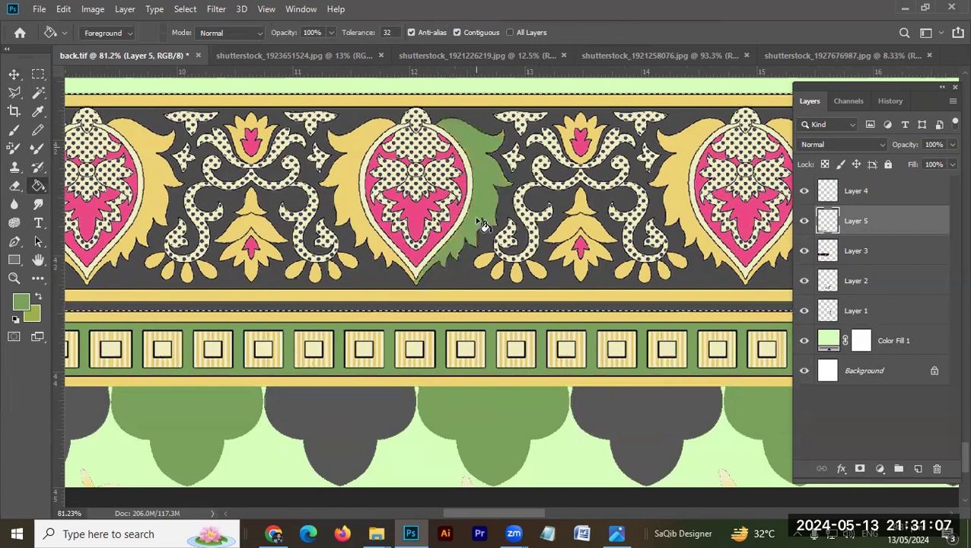
{"action": "left_click", "coordinate": [457, 32]}
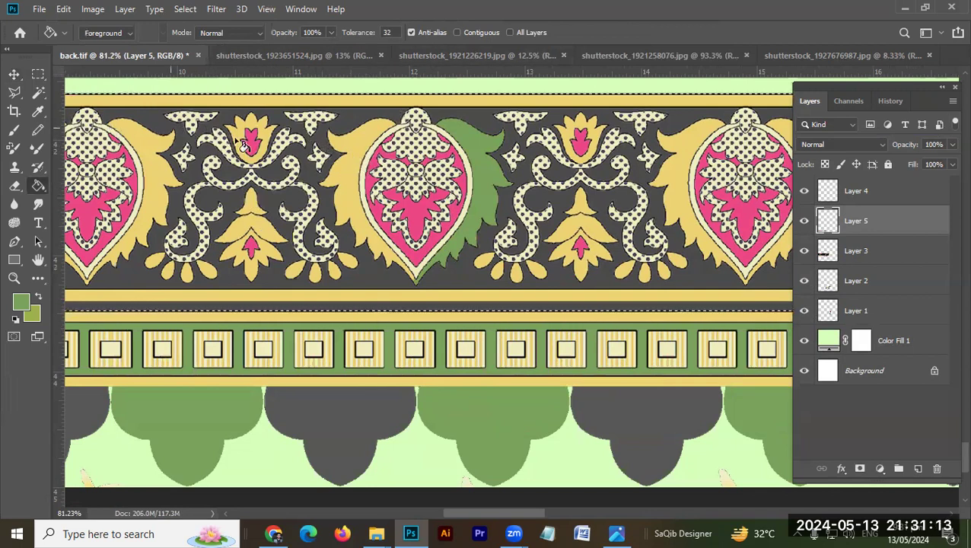
{"action": "left_click", "coordinate": [337, 179]}
Change the Color Fill 1 background to a slightly deeper light green, about c6f8a5.
{"action": "left_click_drag", "start_coordinate": [441, 287], "coordinate": [352, 363]}
{"action": "left_click_drag", "start_coordinate": [421, 359], "coordinate": [357, 350]}
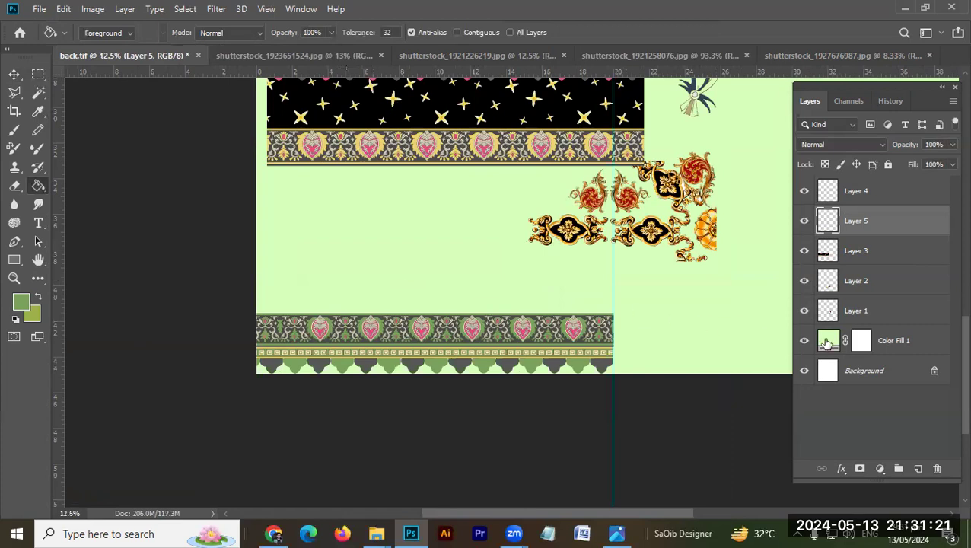
{"action": "double_click", "coordinate": [834, 343]}
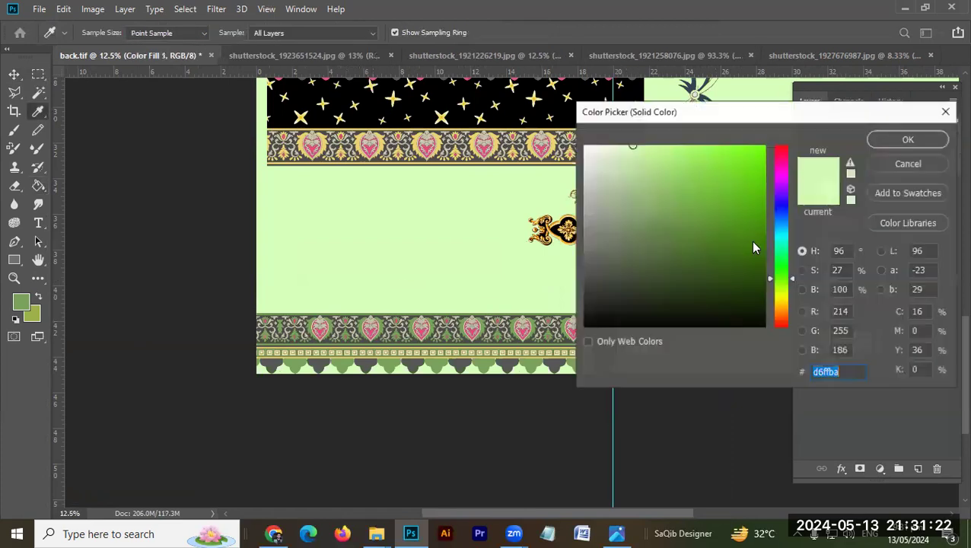
{"action": "left_click", "coordinate": [640, 147]}
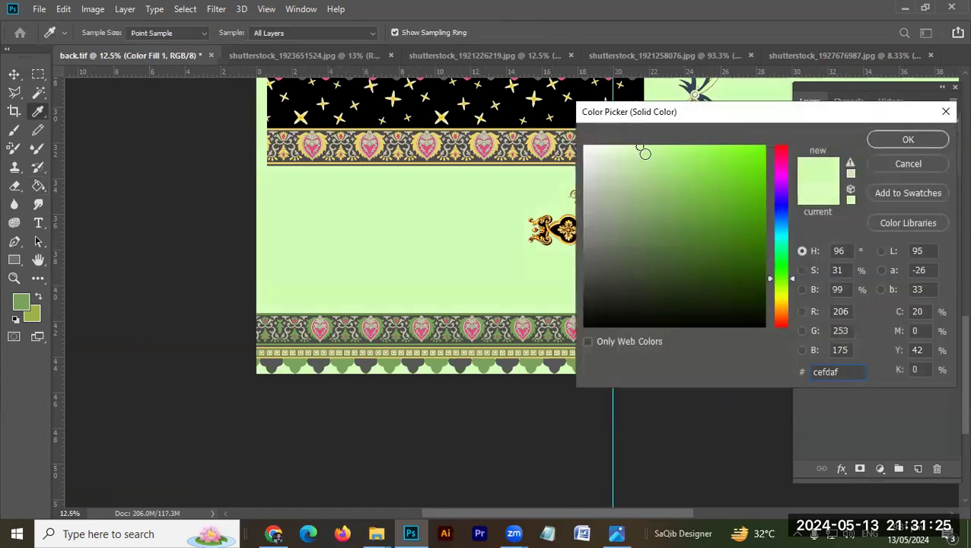
{"action": "left_click", "coordinate": [644, 150]}
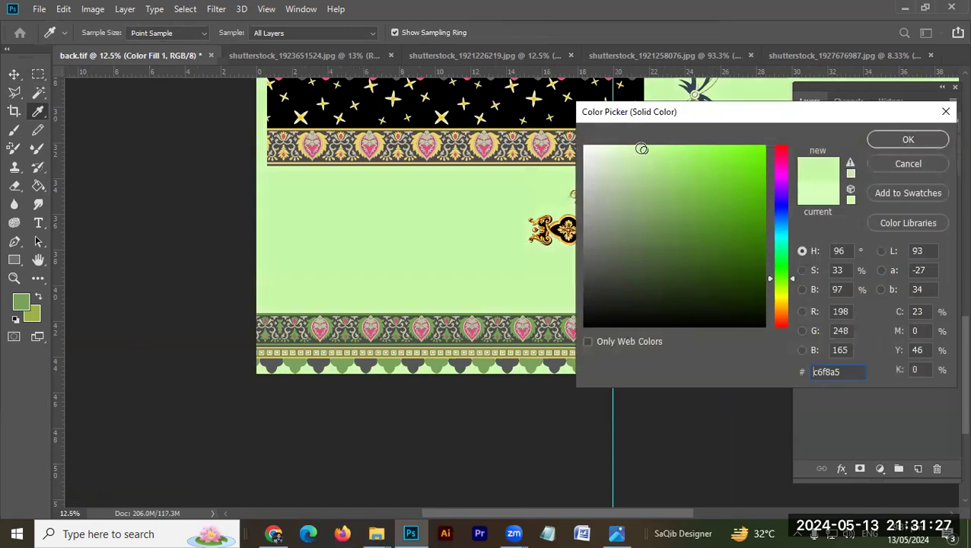
{"action": "left_click", "coordinate": [879, 144]}
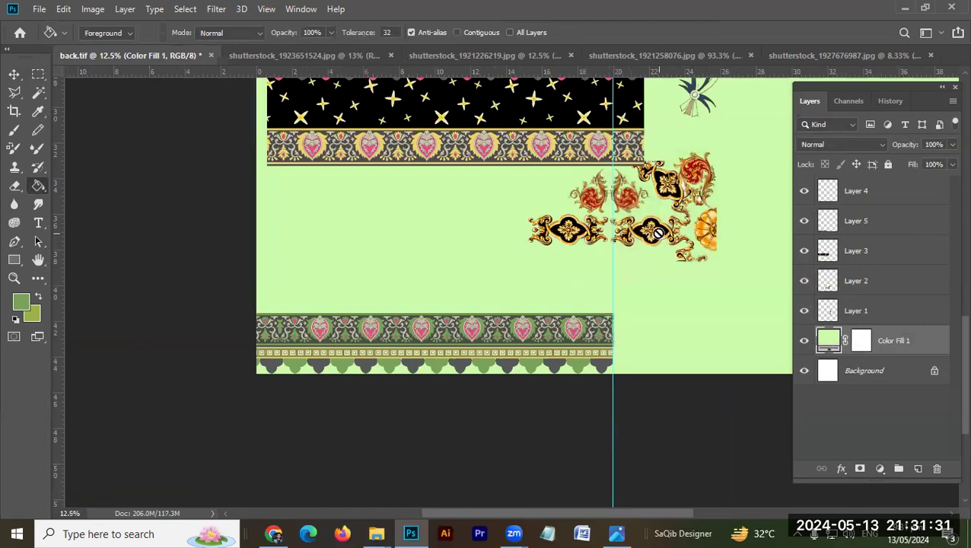
Move the ornament section down to the heart band's upper edge and colorize it with hue 96 and saturation 47.
{"action": "key", "text": "v"}
{"action": "mouse_move", "coordinate": [657, 232]}
{"action": "left_mouse_down"}
{"action": "mouse_move", "coordinate": [645, 271]}
{"action": "mouse_move", "coordinate": [656, 292]}
{"action": "left_mouse_up"}
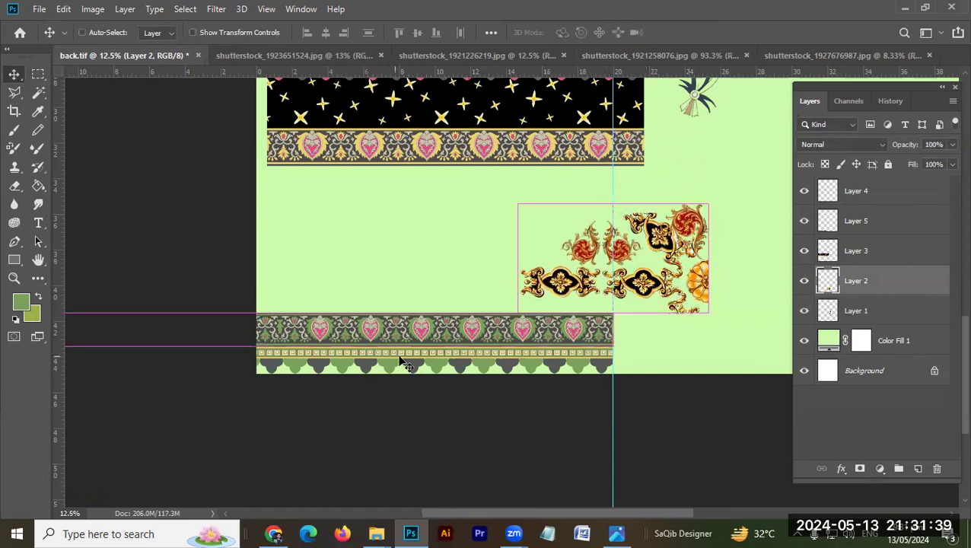
{"action": "key", "text": "ctrl+u"}
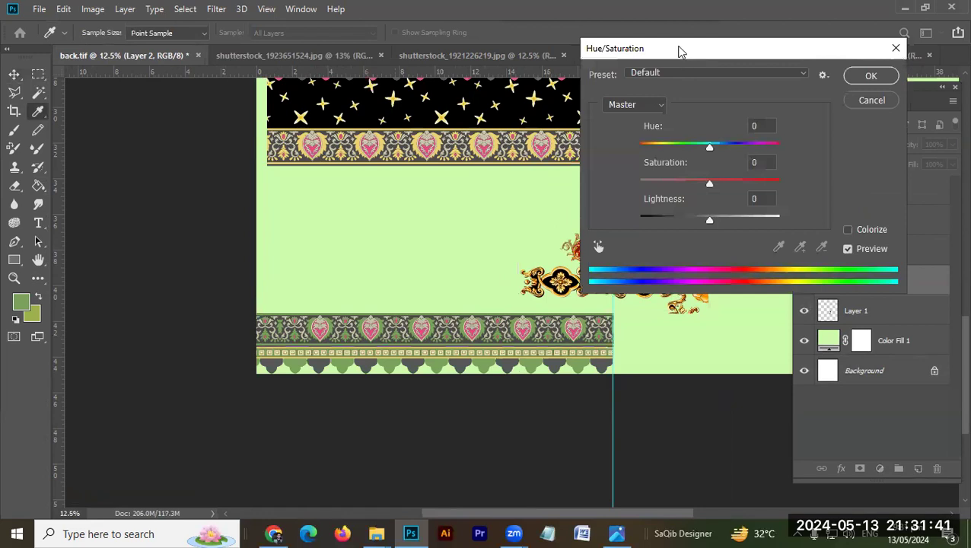
{"action": "left_click_drag", "start_coordinate": [680, 51], "coordinate": [68, 142]}
{"action": "left_click", "coordinate": [243, 320]}
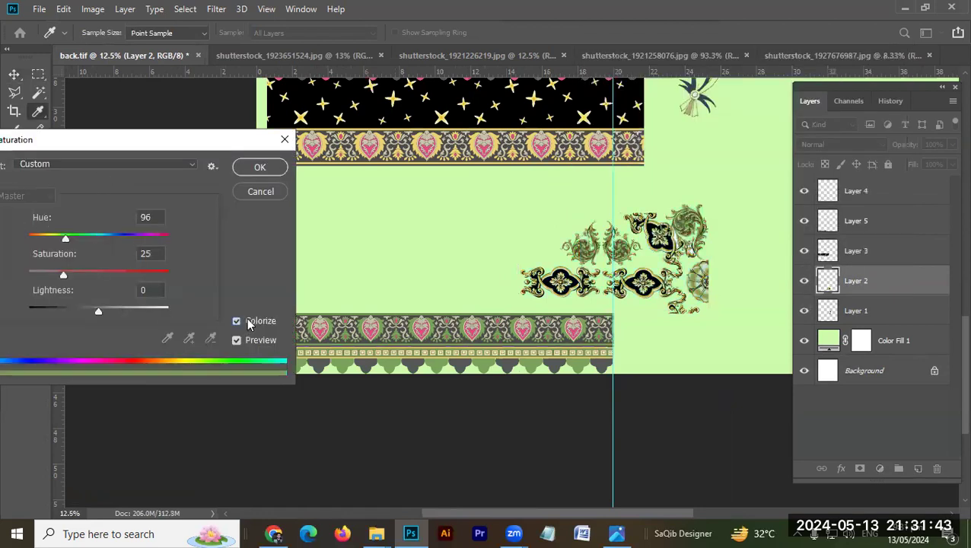
{"action": "left_click_drag", "start_coordinate": [146, 140], "coordinate": [319, 120]}
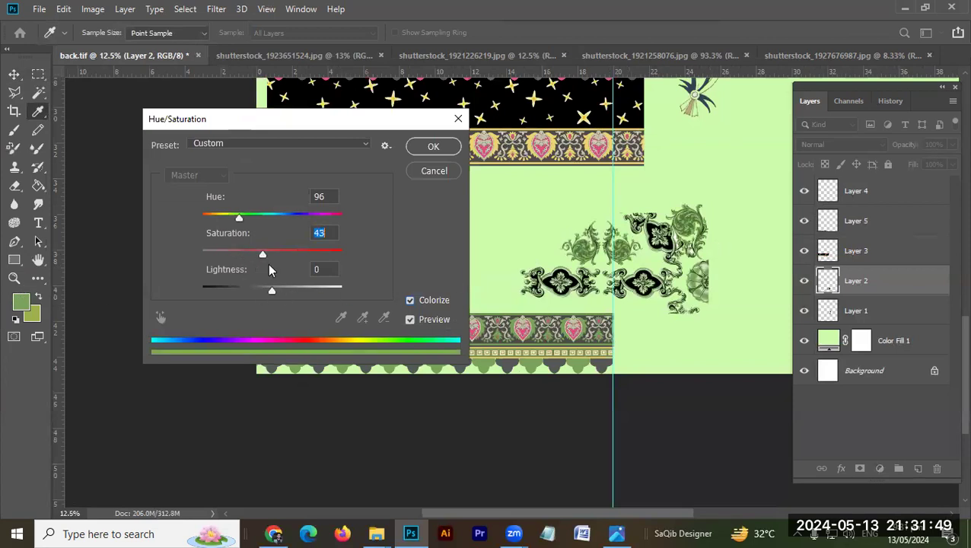
{"action": "left_click", "coordinate": [431, 148]}
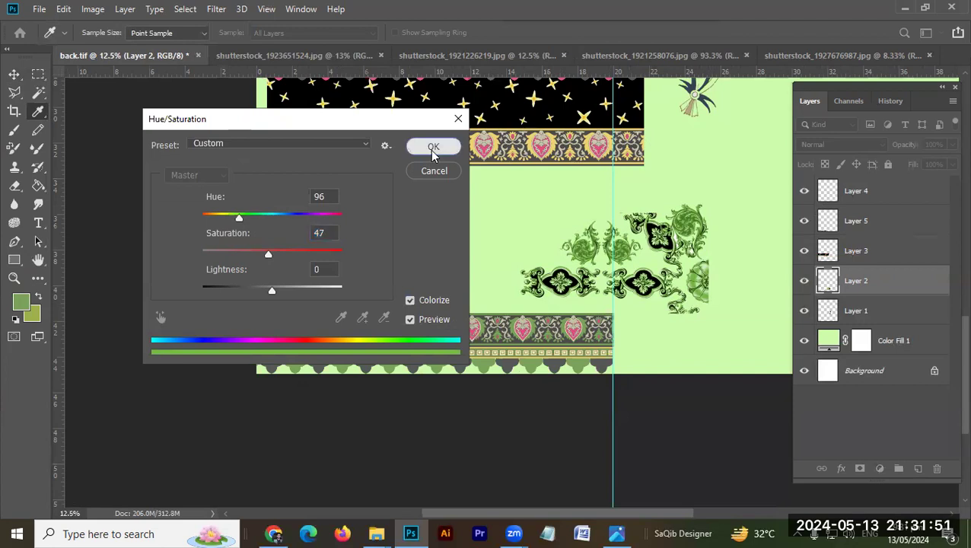
Move the green ornament section against the guide so its lower part sits behind the heart band.
{"action": "left_click_drag", "start_coordinate": [653, 297], "coordinate": [544, 312]}
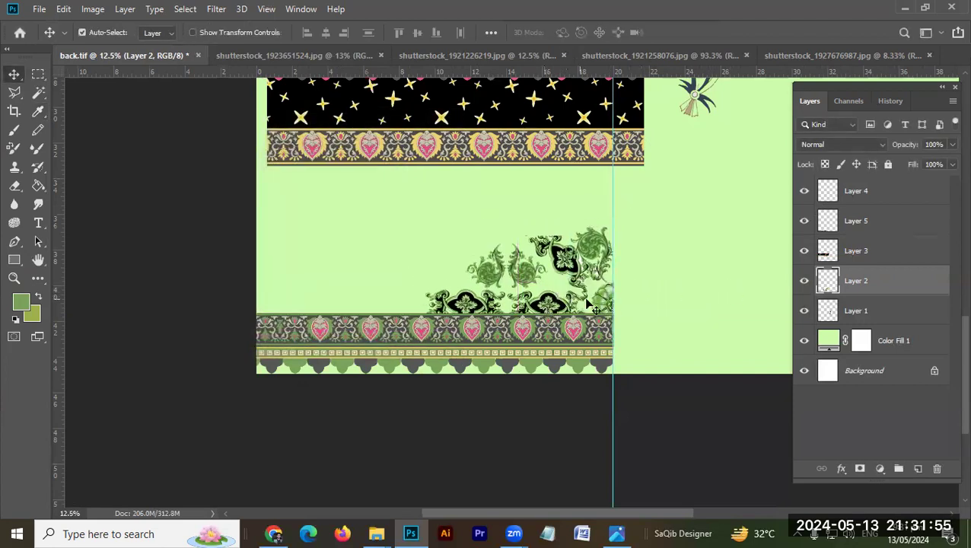
{"action": "left_click_drag", "start_coordinate": [606, 303], "coordinate": [416, 303]}
{"action": "key", "text": "ctrl+z"}
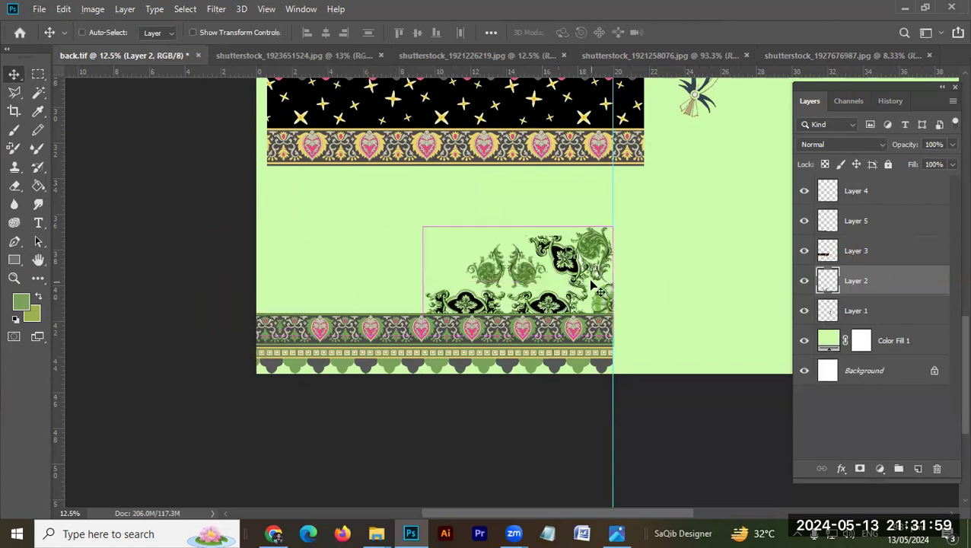
Copy the two lower medallion ornaments to a new layer and move the source ornament section away from the border.
{"action": "scroll", "coordinate": [584, 306], "scroll_direction": "up", "scroll_amount": 6}
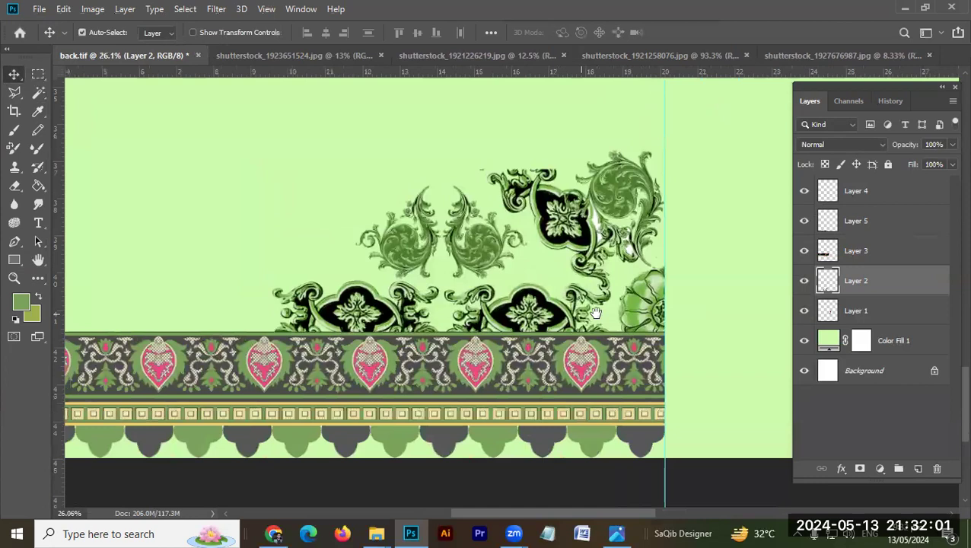
{"action": "key", "text": "m"}
{"action": "left_click_drag", "start_coordinate": [602, 275], "coordinate": [265, 381]}
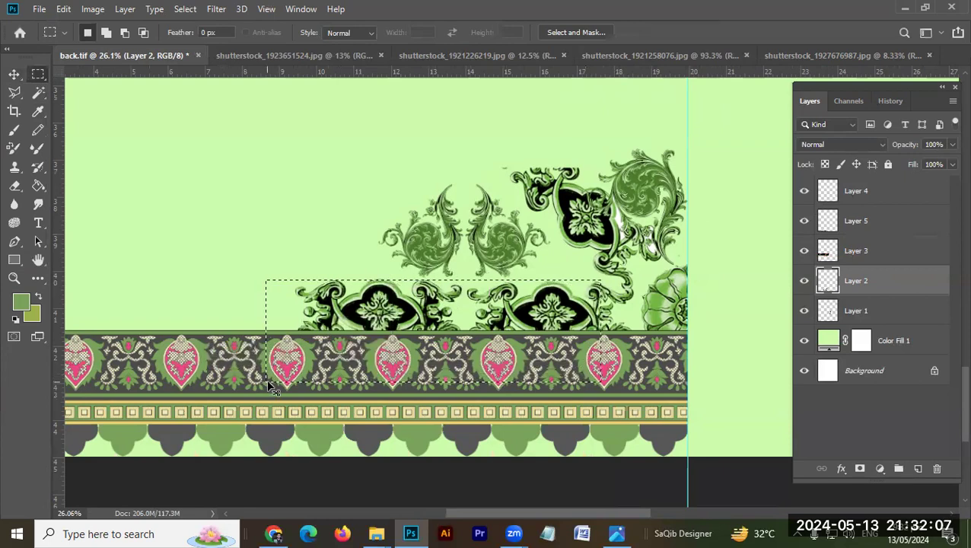
{"action": "key", "text": "ctrl+j"}
{"action": "key", "text": "v"}
{"action": "left_click_drag", "start_coordinate": [428, 248], "coordinate": [725, 114]}
Duplicate the medallion ornaments along the heart band until the row reaches the canvas edge, merging the copies into one layer.
{"action": "left_click_drag", "start_coordinate": [586, 316], "coordinate": [424, 262]}
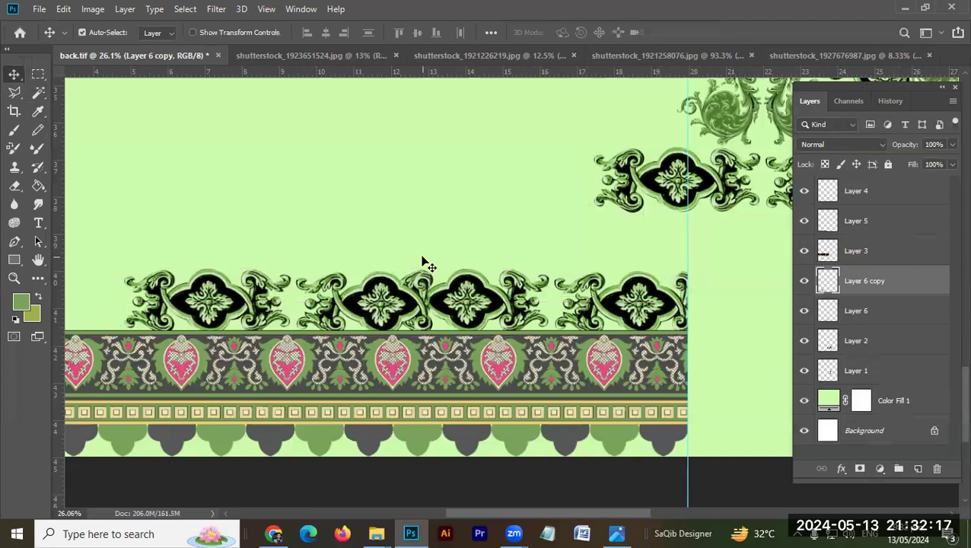
{"action": "scroll", "coordinate": [458, 292], "scroll_direction": "down", "scroll_amount": 4}
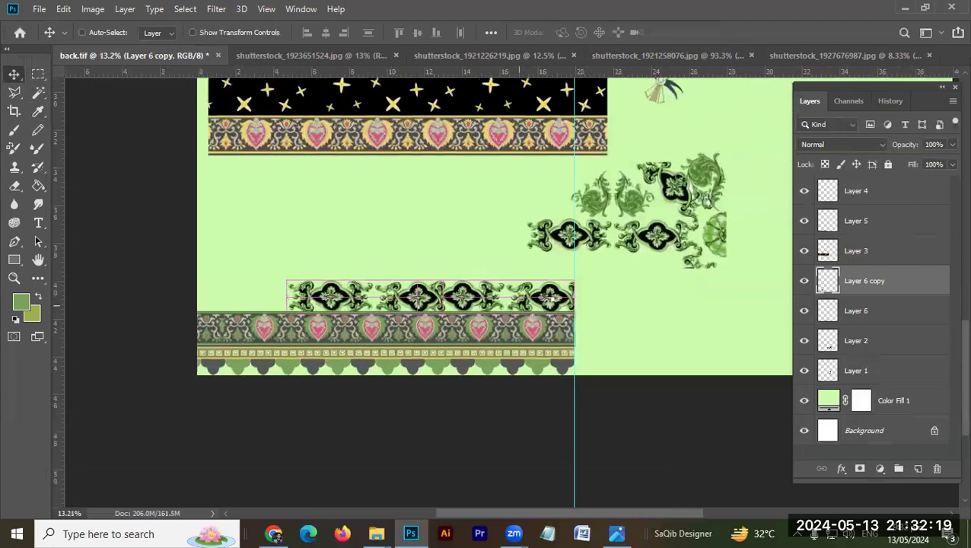
{"action": "key", "text": "ctrl+e"}
{"action": "left_click_drag", "start_coordinate": [438, 303], "coordinate": [268, 321]}
{"action": "key", "text": "ctrl+e"}
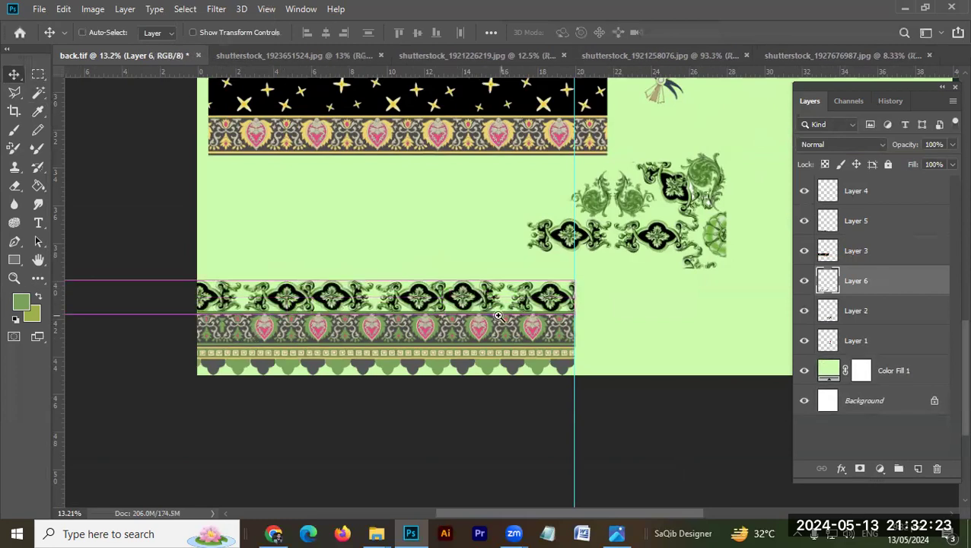
Move the leftover ornament section farther aside, and set the red-berry plant on the medallion row at about half its size.
{"action": "scroll", "coordinate": [457, 305], "scroll_direction": "down", "scroll_amount": 2}
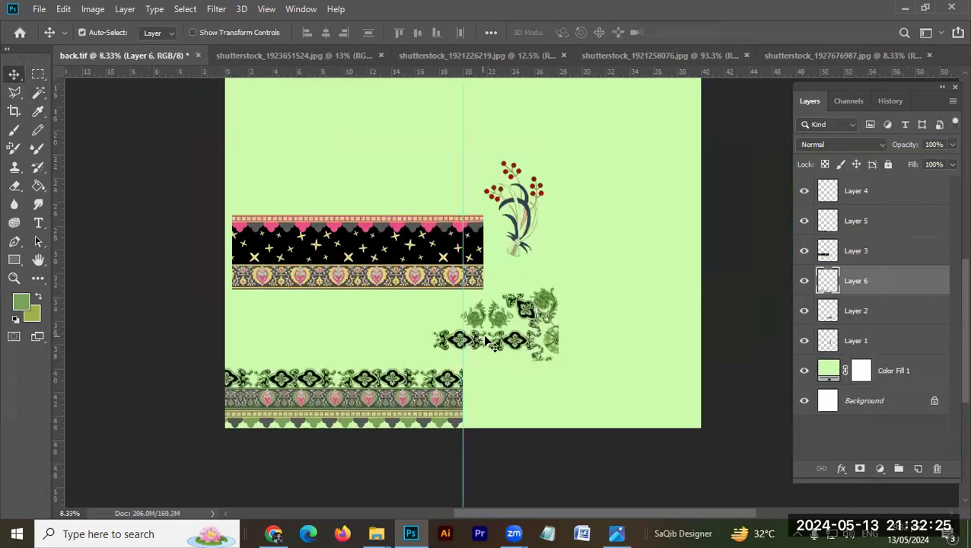
{"action": "left_click_drag", "start_coordinate": [515, 352], "coordinate": [609, 262]}
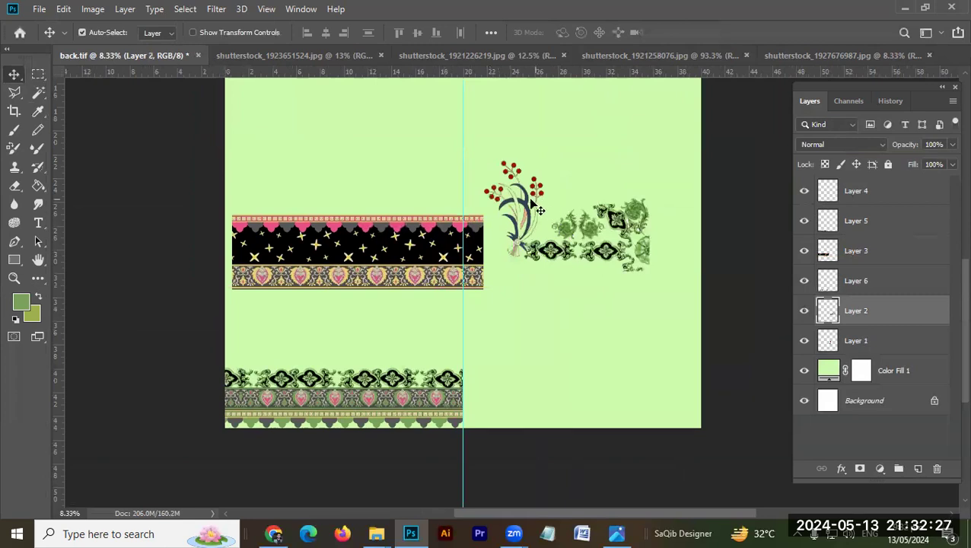
{"action": "left_click_drag", "start_coordinate": [533, 220], "coordinate": [453, 361]}
{"action": "key", "text": "ctrl+t"}
{"action": "left_click_drag", "start_coordinate": [402, 301], "coordinate": [415, 323]}
{"action": "key", "text": "Return"}
Load the berry plant's outline as a selection and fill the dark red outer parts of the berries with the foreground green.
{"action": "scroll", "coordinate": [435, 344], "scroll_direction": "up", "scroll_amount": 5}
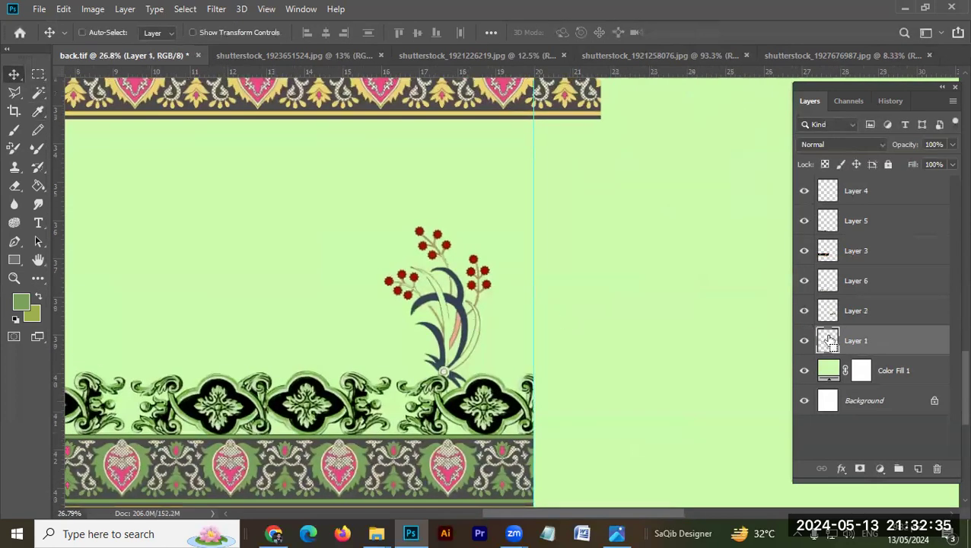
{"action": "scroll", "coordinate": [581, 277], "scroll_direction": "up", "scroll_amount": 6}
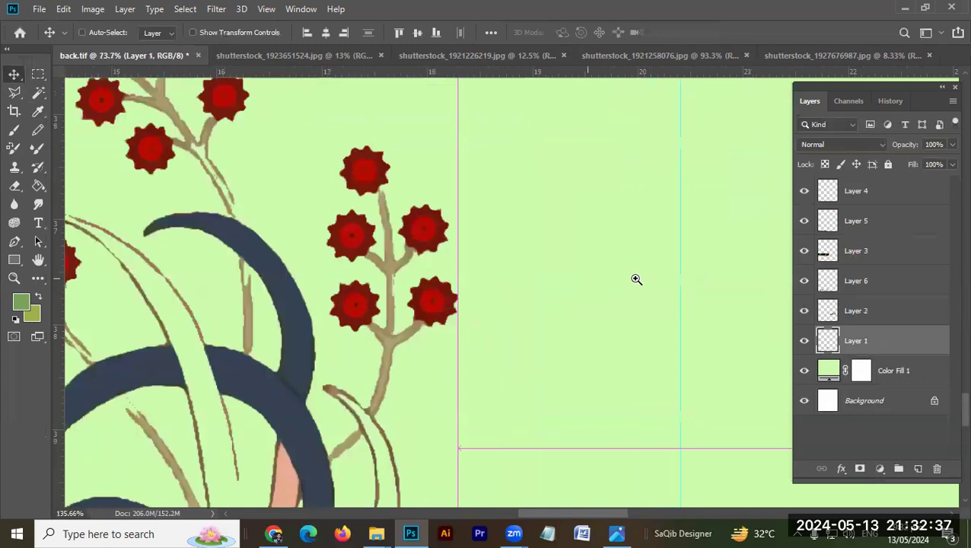
{"action": "scroll", "coordinate": [629, 283], "scroll_direction": "down", "scroll_amount": 3}
{"action": "key", "text": "g"}
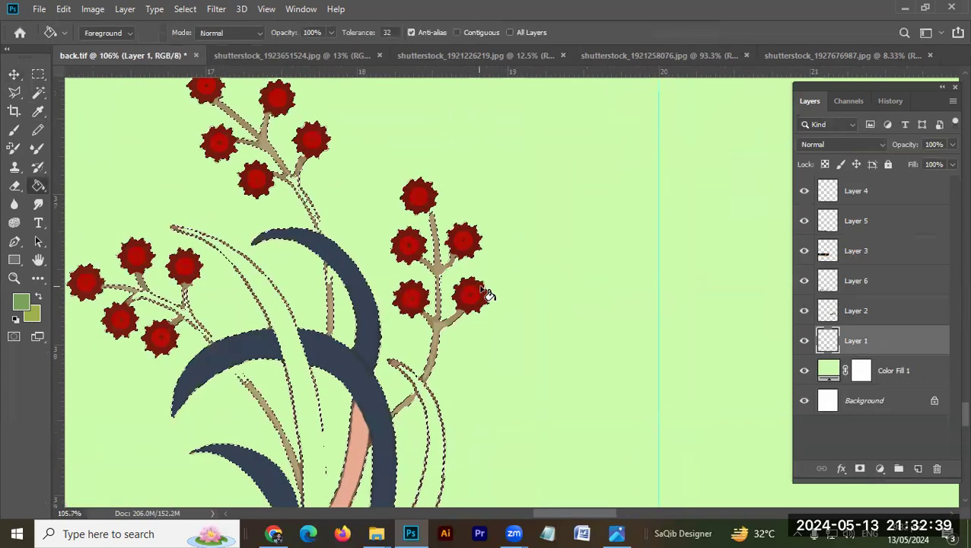
{"action": "left_click", "coordinate": [481, 291]}
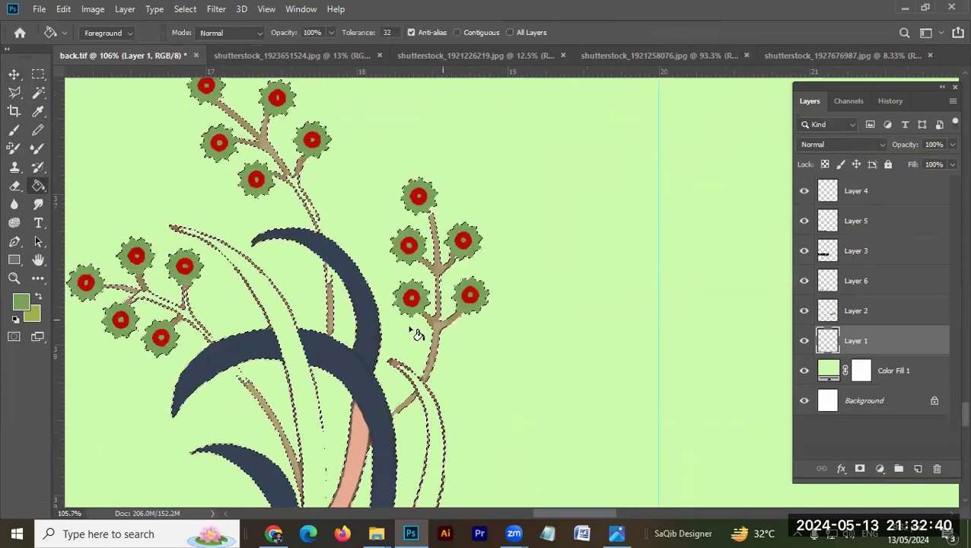
Set the foreground colour to dark green 4a6e32, fill the berries' red centres with it, and deselect.
{"action": "left_click", "coordinate": [21, 302]}
{"action": "left_click", "coordinate": [466, 292]}
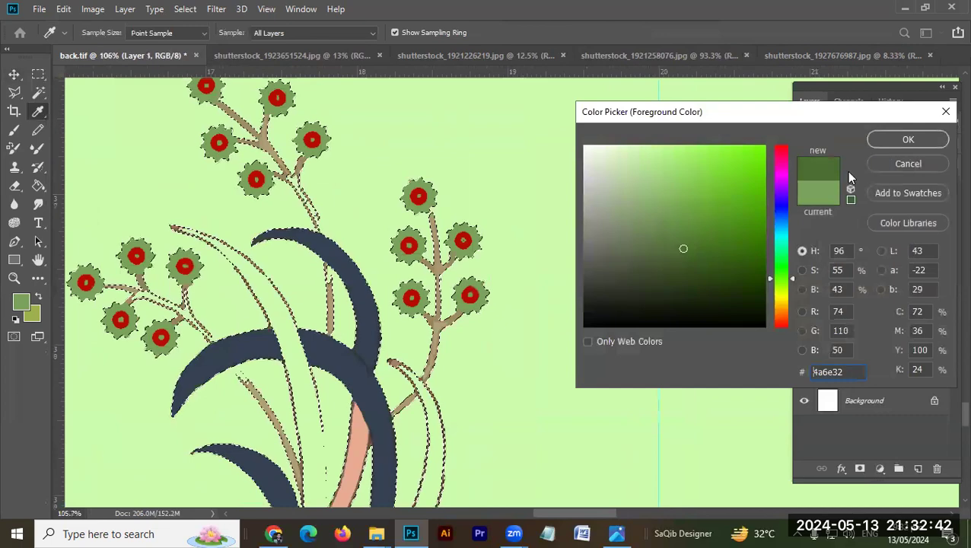
{"action": "left_click", "coordinate": [908, 139]}
{"action": "left_click", "coordinate": [470, 296]}
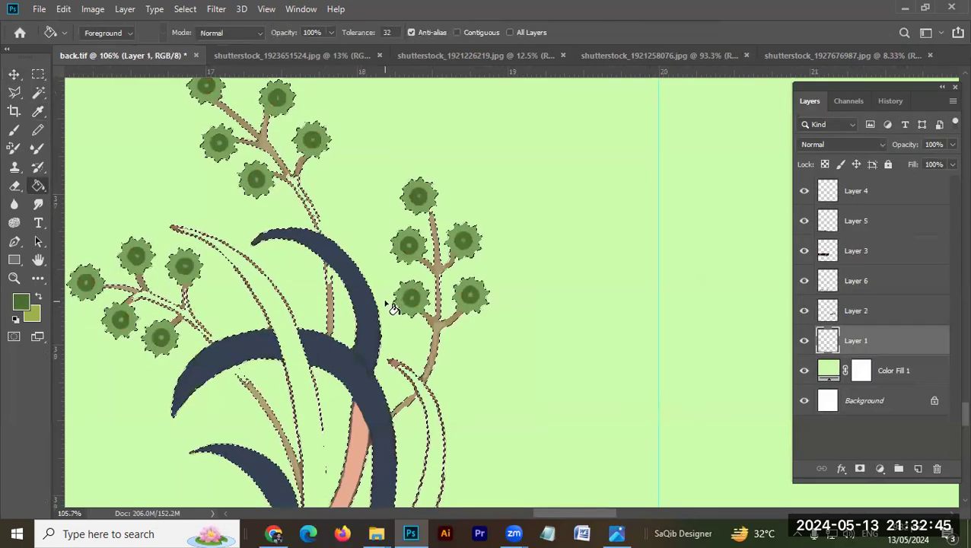
{"action": "scroll", "coordinate": [390, 304], "scroll_direction": "down", "scroll_amount": 3}
{"action": "scroll", "coordinate": [390, 303], "scroll_direction": "down", "scroll_amount": 4}
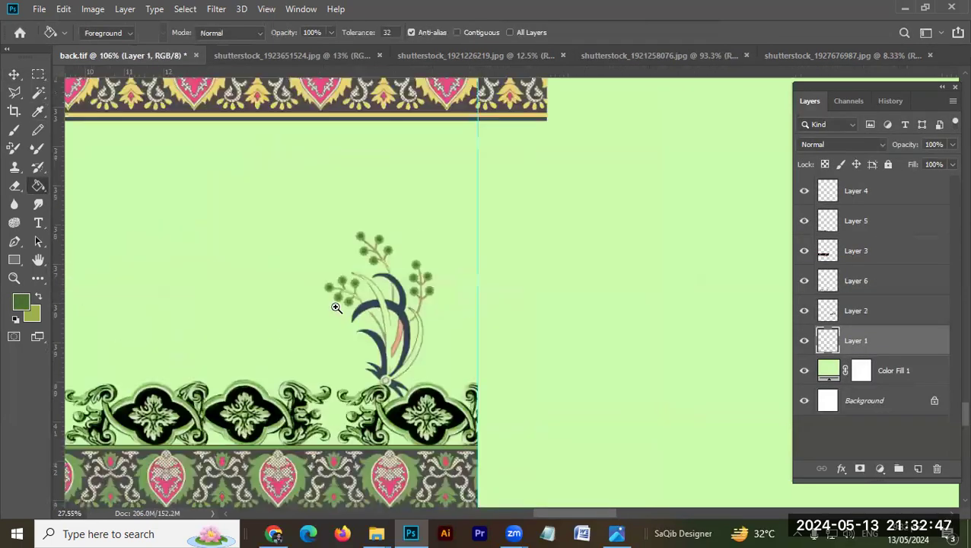
{"action": "scroll", "coordinate": [453, 264], "scroll_direction": "down", "scroll_amount": 3}
{"action": "scroll", "coordinate": [457, 259], "scroll_direction": "up", "scroll_amount": 1}
{"action": "scroll", "coordinate": [464, 319], "scroll_direction": "down", "scroll_amount": 1}
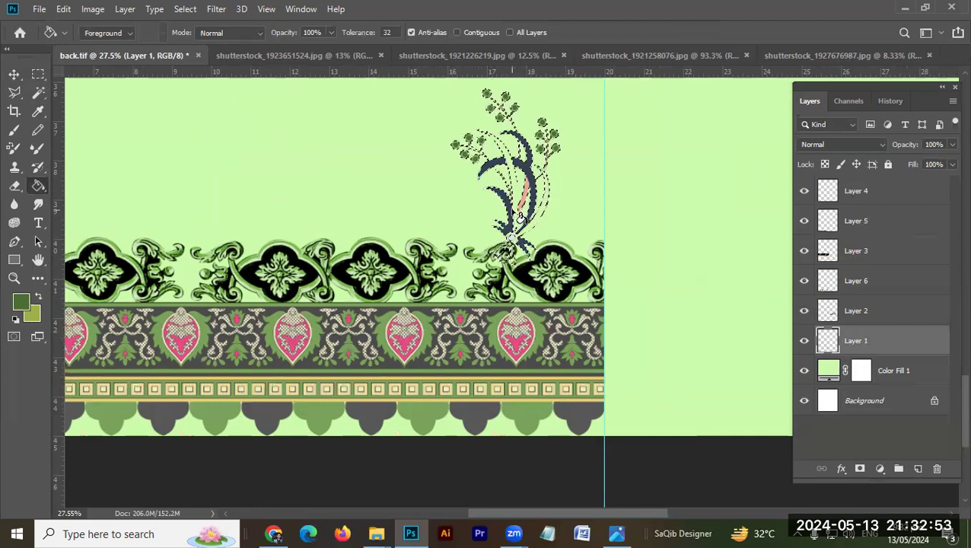
{"action": "key", "text": "ctrl+d"}
{"action": "scroll", "coordinate": [518, 216], "scroll_direction": "up", "scroll_amount": 3}
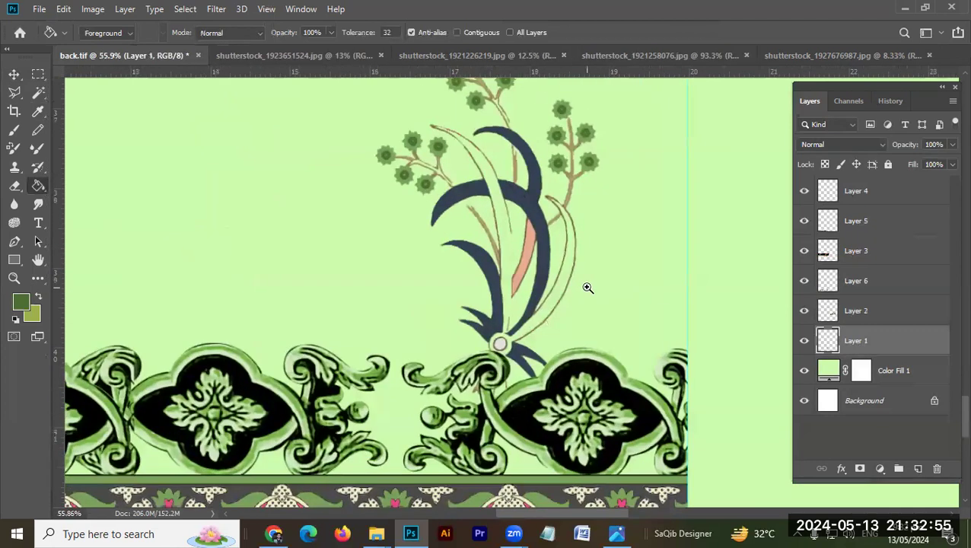
{"action": "key", "text": "w"}
{"action": "left_click", "coordinate": [547, 308]}
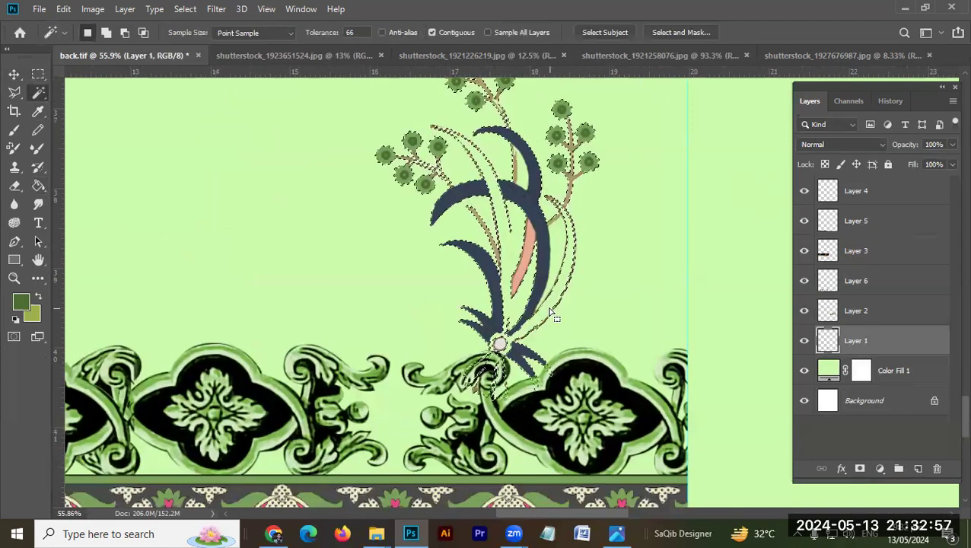
{"action": "key", "text": "ctrl+d"}
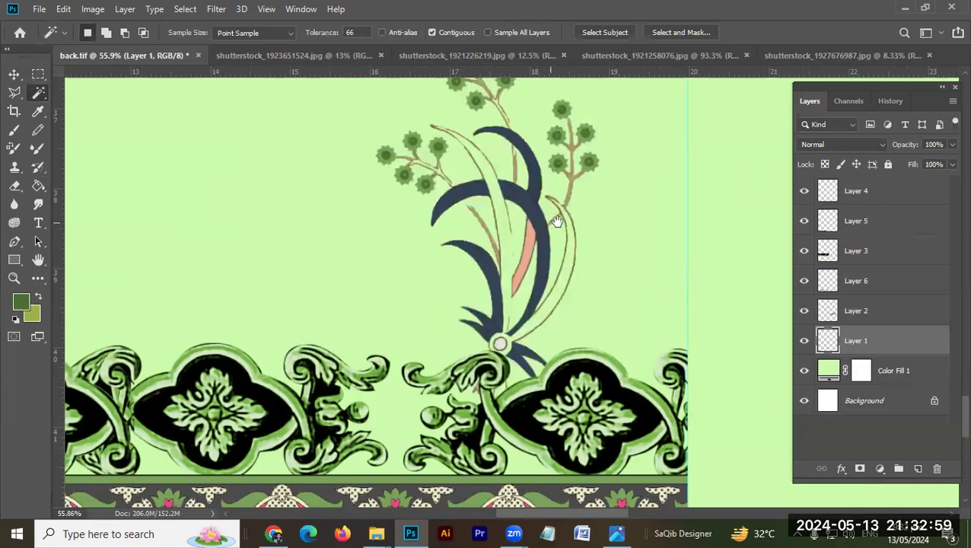
Move the green-berried plant over against the vertical guide, with its base behind the medallion row.
{"action": "scroll", "coordinate": [557, 221], "scroll_direction": "down", "scroll_amount": 3}
{"action": "key", "text": "v"}
{"action": "left_click_drag", "start_coordinate": [542, 212], "coordinate": [599, 244]}
Merge the scalloped border, heart band and medallion row into a single layer.
{"action": "scroll", "coordinate": [601, 281], "scroll_direction": "down", "scroll_amount": 4}
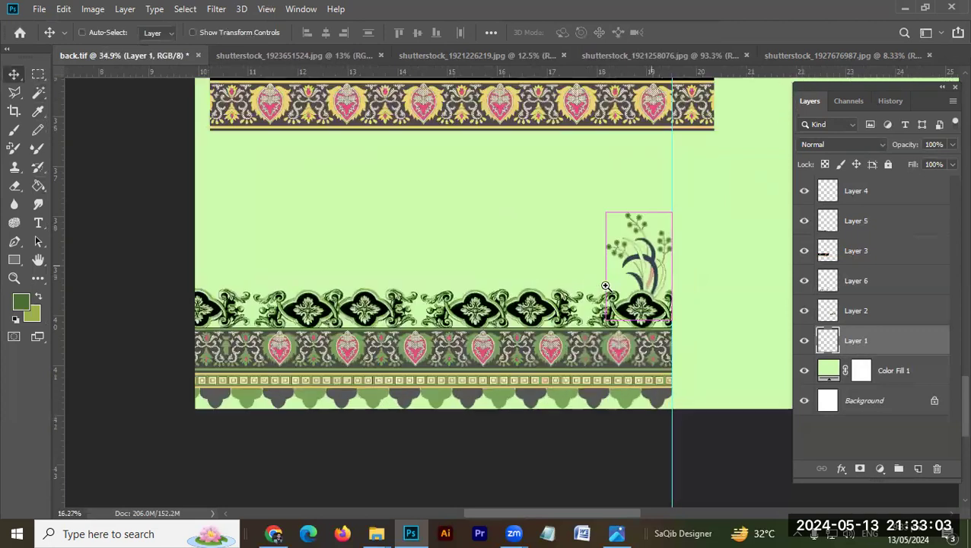
{"action": "left_click", "coordinate": [635, 401]}
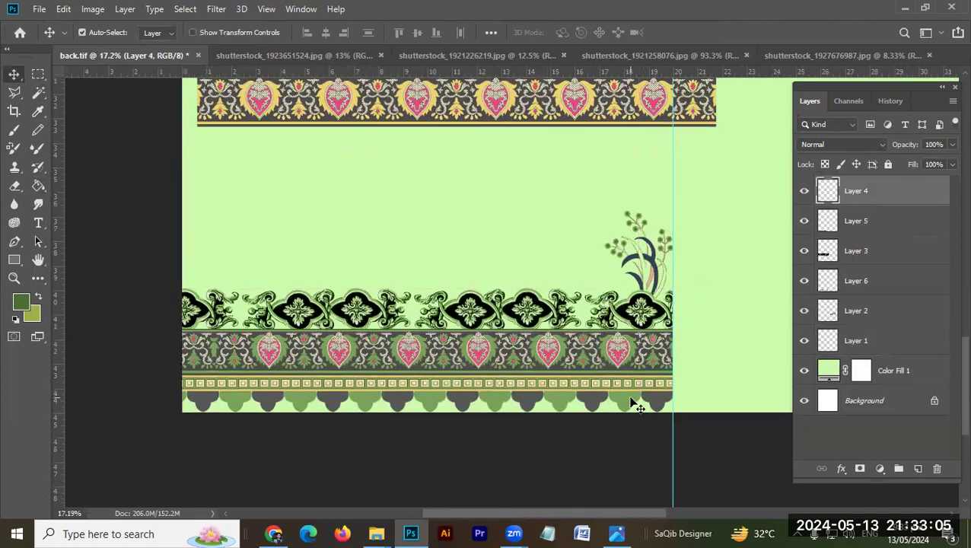
{"action": "left_click", "coordinate": [633, 369], "text": "shift"}
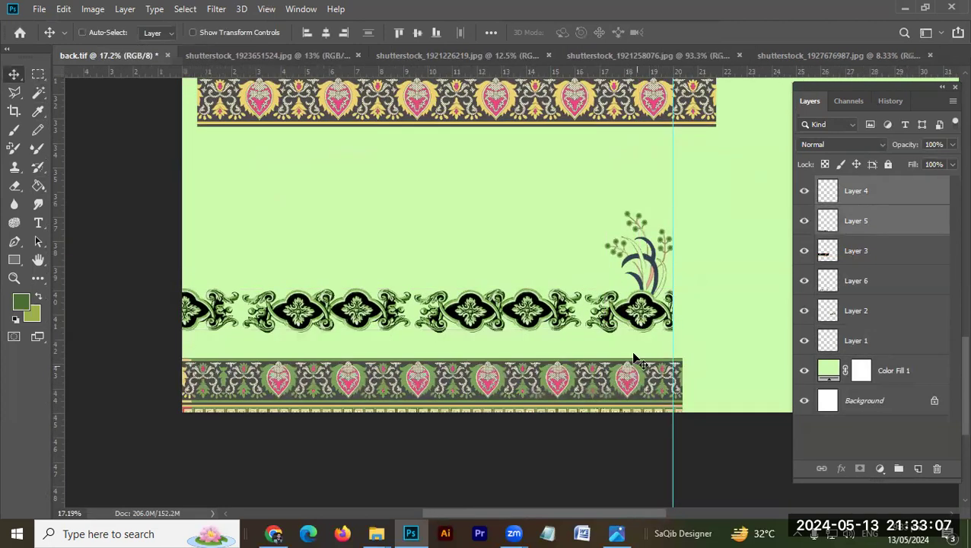
{"action": "left_click", "coordinate": [642, 323], "text": "shift"}
{"action": "key", "text": "ctrl+e"}
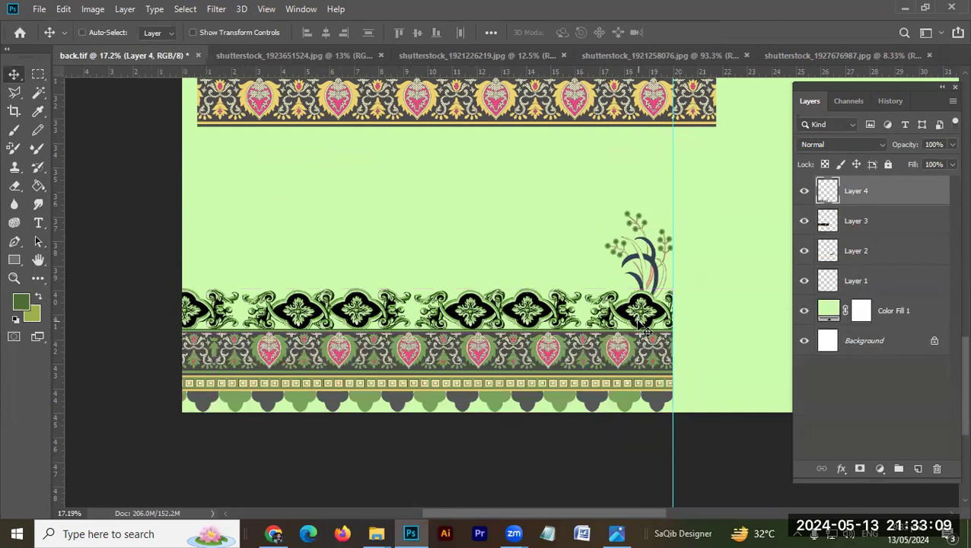
Mirror a copy of the merged border across the vertical guide so it spans the full canvas width.
{"action": "scroll", "coordinate": [590, 320], "scroll_direction": "down", "scroll_amount": 3}
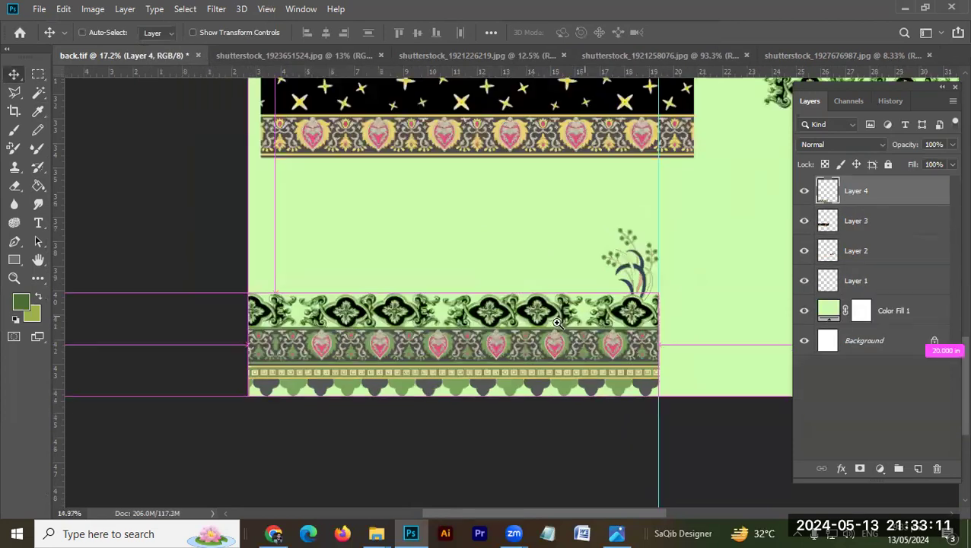
{"action": "key", "text": "alt+e"}
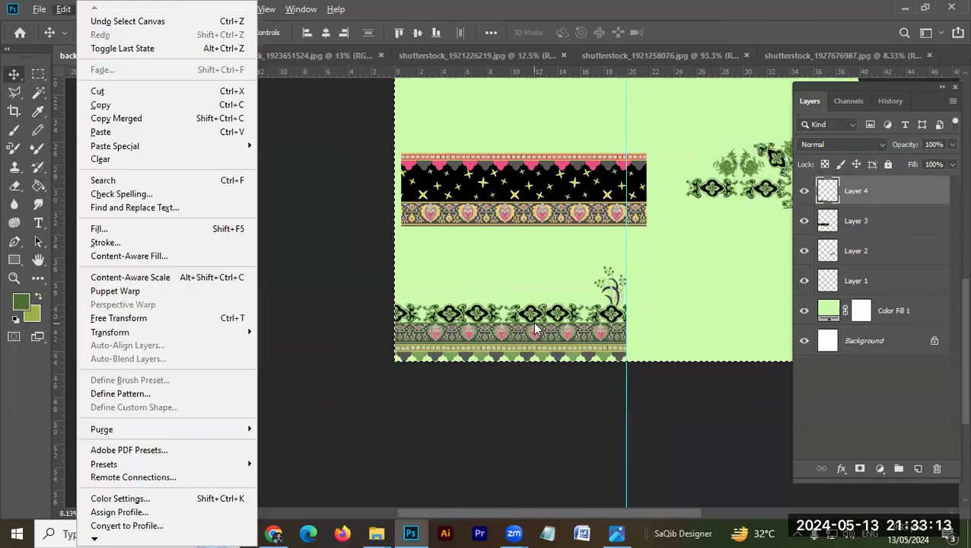
{"action": "key", "text": "a"}
{"action": "key", "text": "a"}
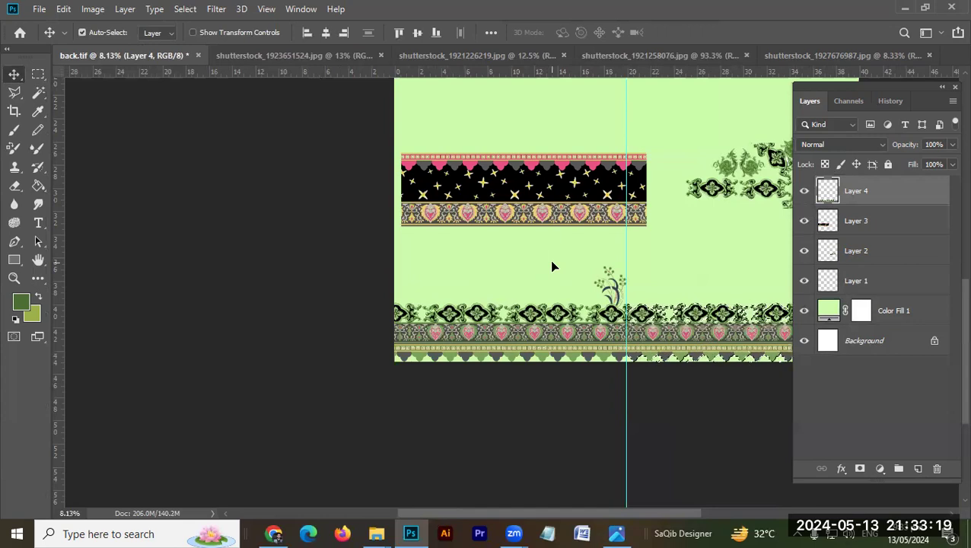
{"action": "scroll", "coordinate": [579, 318], "scroll_direction": "right", "scroll_amount": 4}
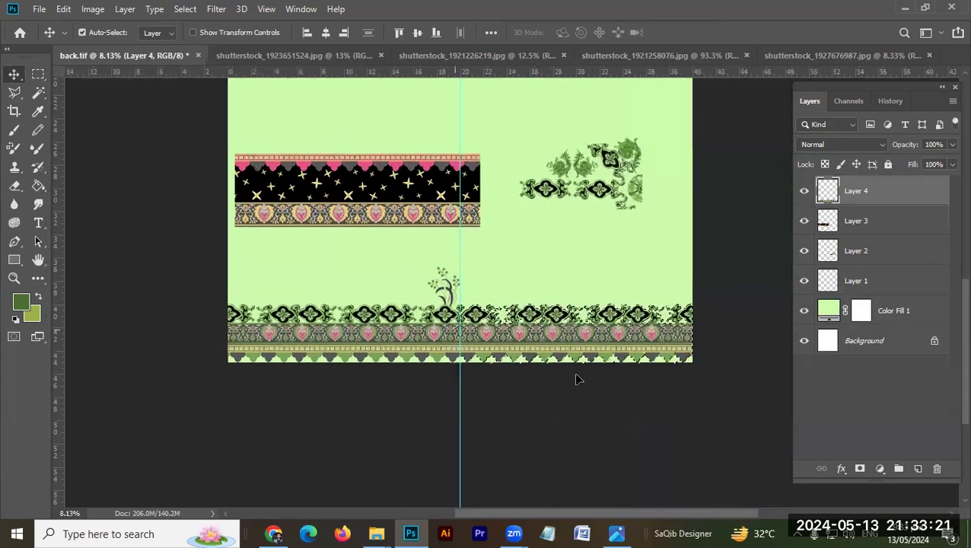
Move the plant to the canvas's left edge above the border and place a duplicate of it alongside.
{"action": "scroll", "coordinate": [440, 302], "scroll_direction": "up", "scroll_amount": 2}
{"action": "left_click_drag", "start_coordinate": [468, 293], "coordinate": [194, 299]}
{"action": "key", "text": "ctrl+t"}
{"action": "scroll", "coordinate": [190, 295], "scroll_direction": "up", "scroll_amount": 10}
{"action": "left_click_drag", "start_coordinate": [259, 282], "coordinate": [506, 278]}
{"action": "key", "text": "Return"}
{"action": "scroll", "coordinate": [498, 282], "scroll_direction": "down", "scroll_amount": 3}
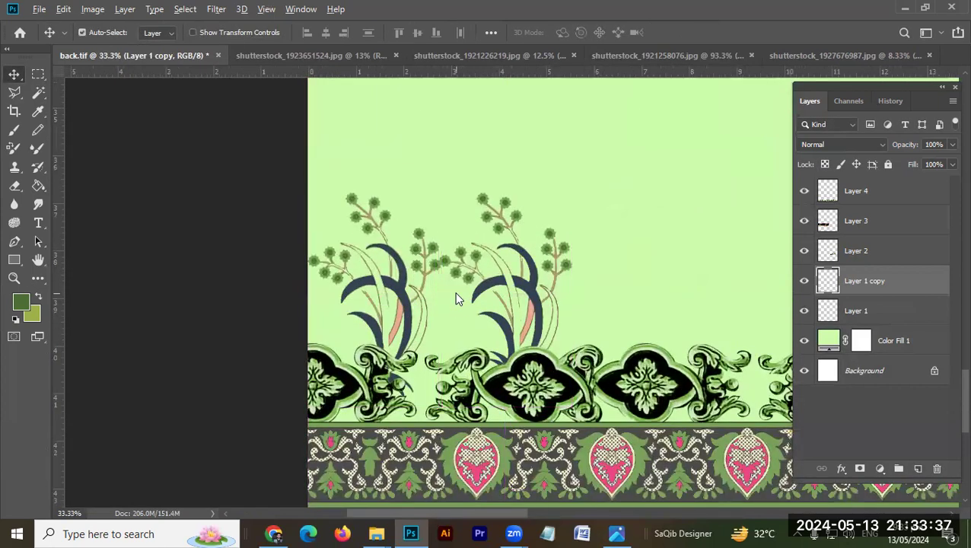
Flip the duplicate plant horizontally, scale it to 78.34%, and tuck it against the first plant on the medallion row.
{"action": "left_click", "coordinate": [63, 8]}
{"action": "mouse_move", "coordinate": [249, 329]}
{"action": "left_click", "coordinate": [280, 350]}
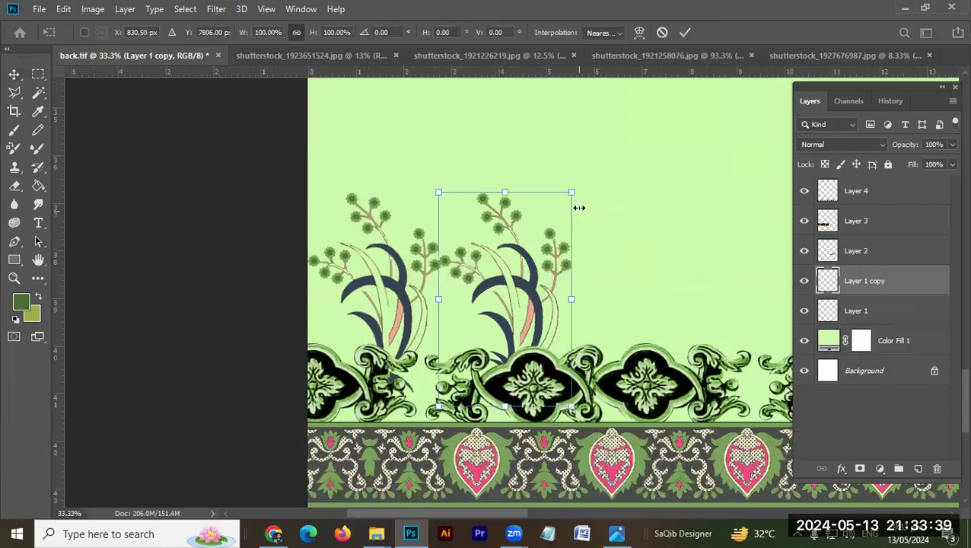
{"action": "left_click_drag", "start_coordinate": [573, 191], "coordinate": [553, 227]}
{"action": "left_click_drag", "start_coordinate": [516, 268], "coordinate": [500, 262]}
{"action": "left_click_drag", "start_coordinate": [532, 232], "coordinate": [526, 239]}
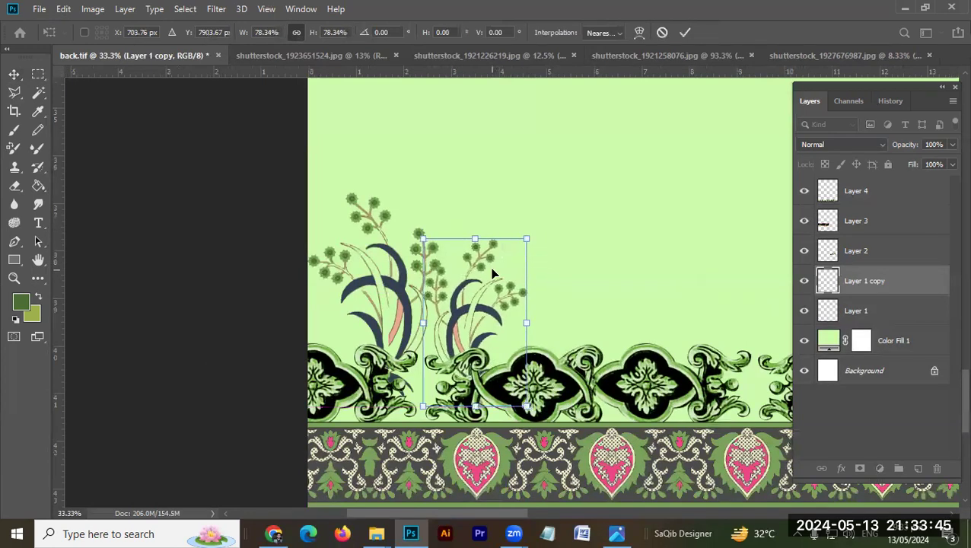
{"action": "key", "text": "Return"}
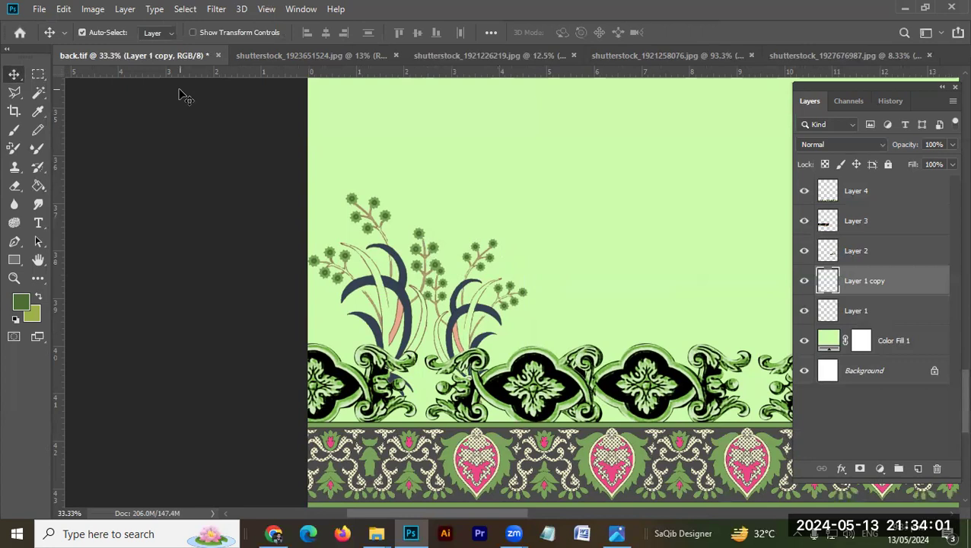
{"action": "left_click_drag", "start_coordinate": [475, 305], "coordinate": [510, 296]}
{"action": "key", "text": "ctrl+z"}
{"action": "key", "text": "ctrl+z"}
Shift the merged plant pair up and partly past the canvas's left edge, and place a duplicate of the pair beside it.
{"action": "left_click_drag", "start_coordinate": [399, 289], "coordinate": [342, 263]}
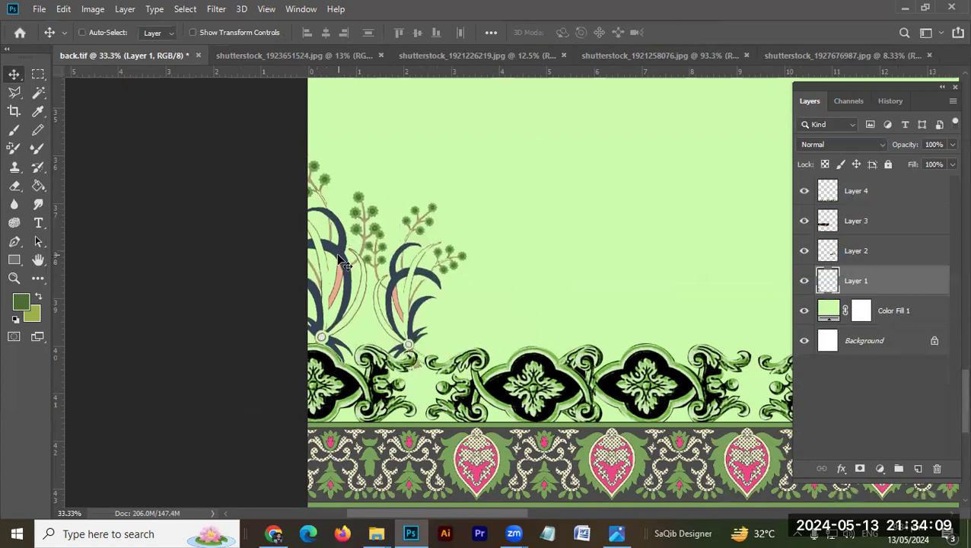
{"action": "key", "text": "ctrl+j"}
{"action": "key", "text": "ctrl+t"}
{"action": "left_click_drag", "start_coordinate": [281, 219], "coordinate": [467, 226]}
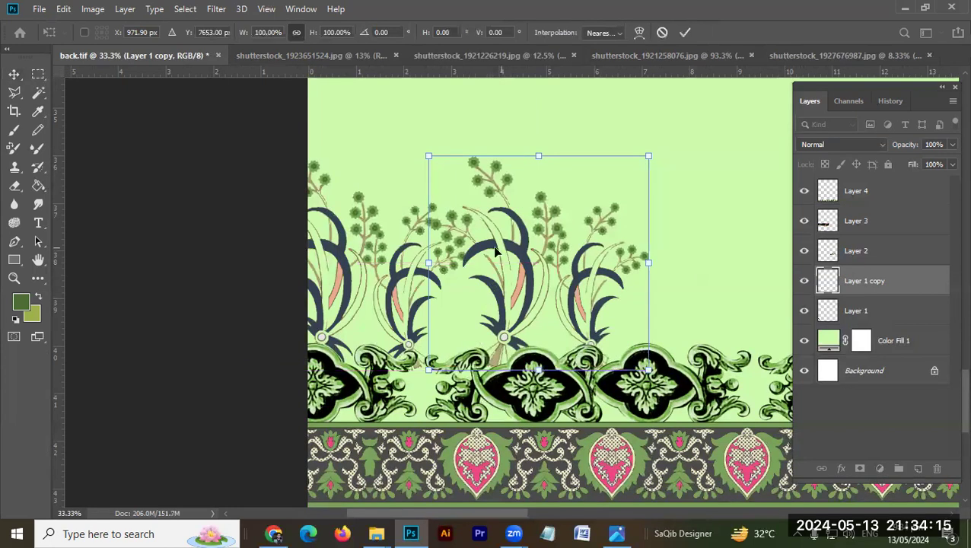
{"action": "key", "text": "Return"}
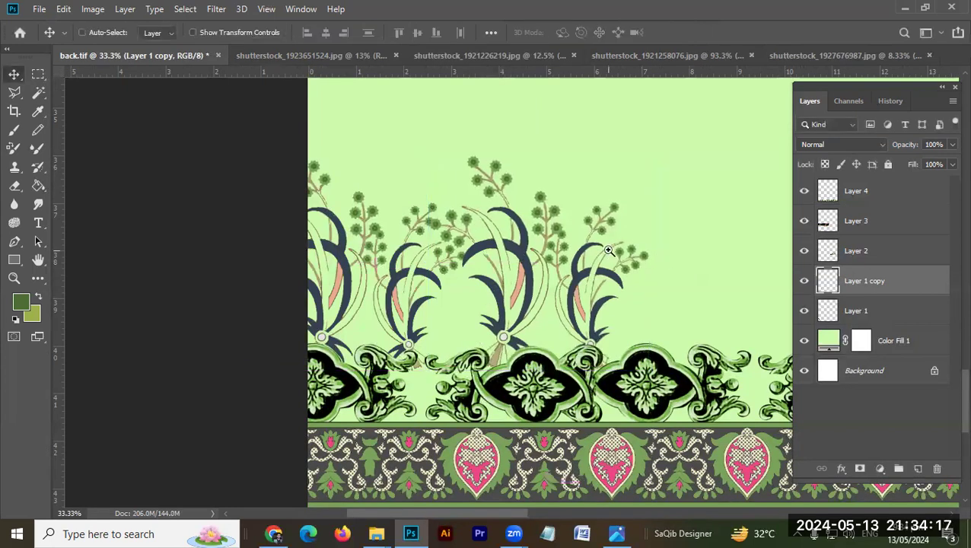
Repeat the duplicated plant pair at the same spacing across the full canvas width and merge the row into Layer 1.
{"action": "scroll", "coordinate": [639, 255], "scroll_direction": "down", "scroll_amount": 3}
{"action": "left_click_drag", "start_coordinate": [551, 270], "coordinate": [497, 274]}
{"action": "left_click_drag", "start_coordinate": [667, 163], "coordinate": [391, 282]}
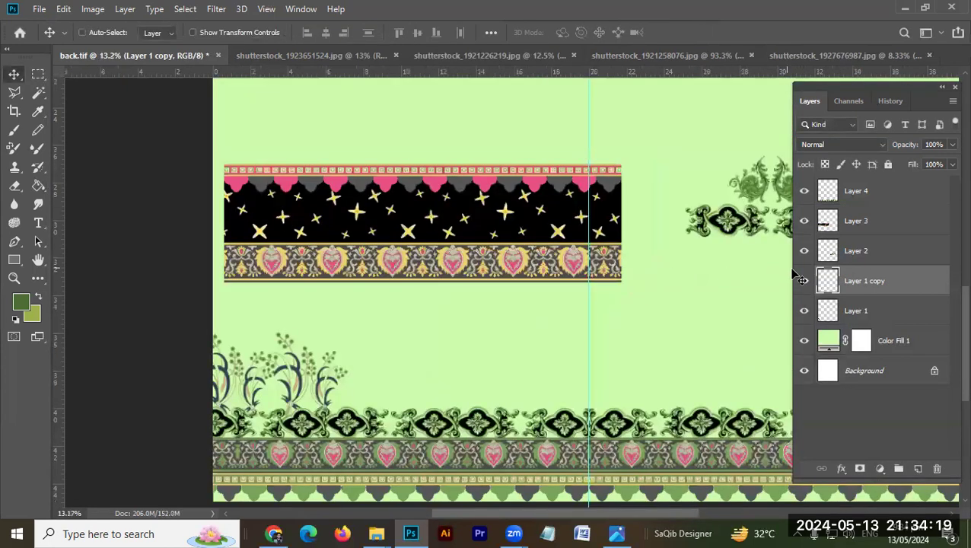
{"action": "left_click", "coordinate": [829, 281], "text": "ctrl"}
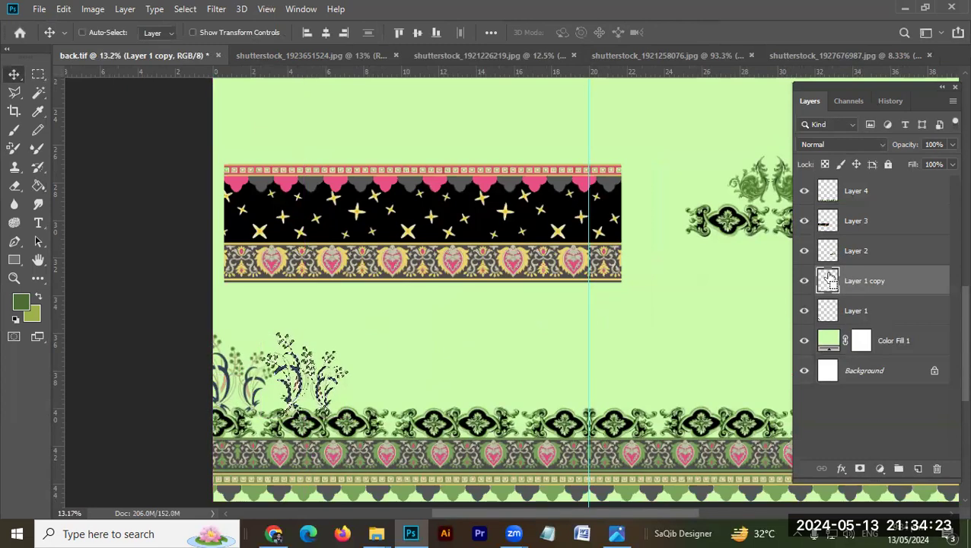
{"action": "key", "text": "ctrl+0"}
{"action": "key", "text": "ctrl+alt+shift+t"}
{"action": "key", "text": "ctrl+alt+shift+t"}
{"action": "key", "text": "ctrl+alt+shift+t"}
{"action": "key", "text": "ctrl+alt+shift+t"}
{"action": "key", "text": "ctrl+alt+shift+t"}
{"action": "key", "text": "ctrl+alt+shift+t"}
{"action": "key", "text": "ctrl+alt+shift+t"}
{"action": "key", "text": "ctrl+alt+shift+t"}
{"action": "key", "text": "ctrl+alt+shift+t"}
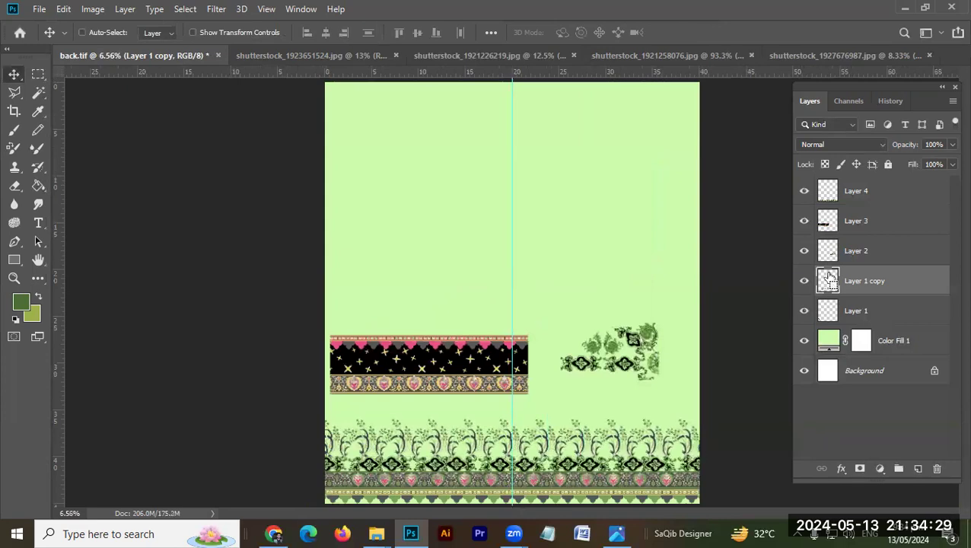
{"action": "key", "text": "Delete"}
Remove the leftover star-and-heart border and the spare medallion motifs from the area above the plant row.
{"action": "left_click", "coordinate": [480, 373], "text": "ctrl"}
{"action": "left_click_drag", "start_coordinate": [479, 373], "coordinate": [481, 179]}
{"action": "left_click_drag", "start_coordinate": [605, 343], "coordinate": [576, 180]}
{"action": "key", "text": "ctrl+z"}
{"action": "left_click_drag", "start_coordinate": [649, 331], "coordinate": [486, 130]}
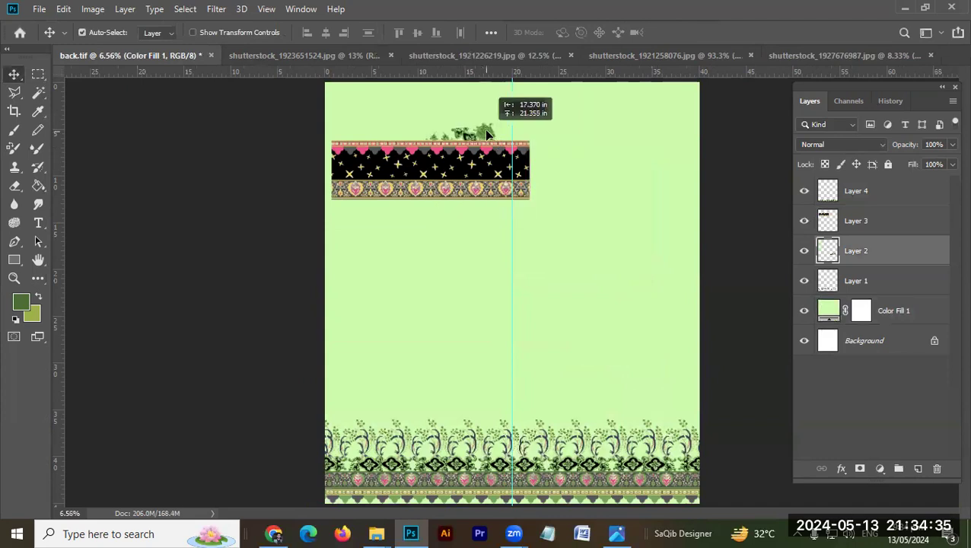
{"action": "left_click", "coordinate": [472, 171], "text": "shift"}
{"action": "key", "text": "Delete"}
{"action": "left_click_drag", "start_coordinate": [509, 392], "coordinate": [483, 123]}
{"action": "left_click_drag", "start_coordinate": [522, 215], "coordinate": [399, 340]}
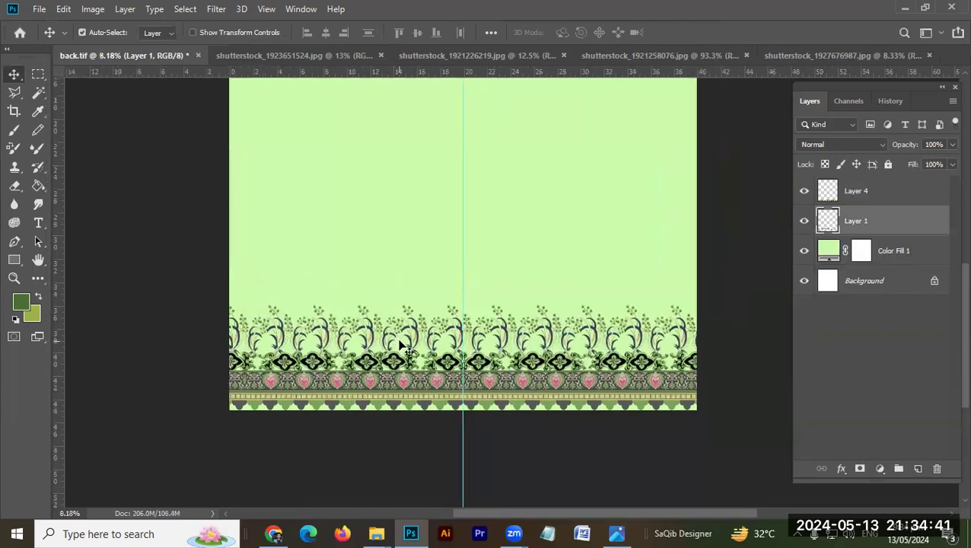
{"action": "key", "text": "m"}
{"action": "left_click_drag", "start_coordinate": [346, 410], "coordinate": [415, 305]}
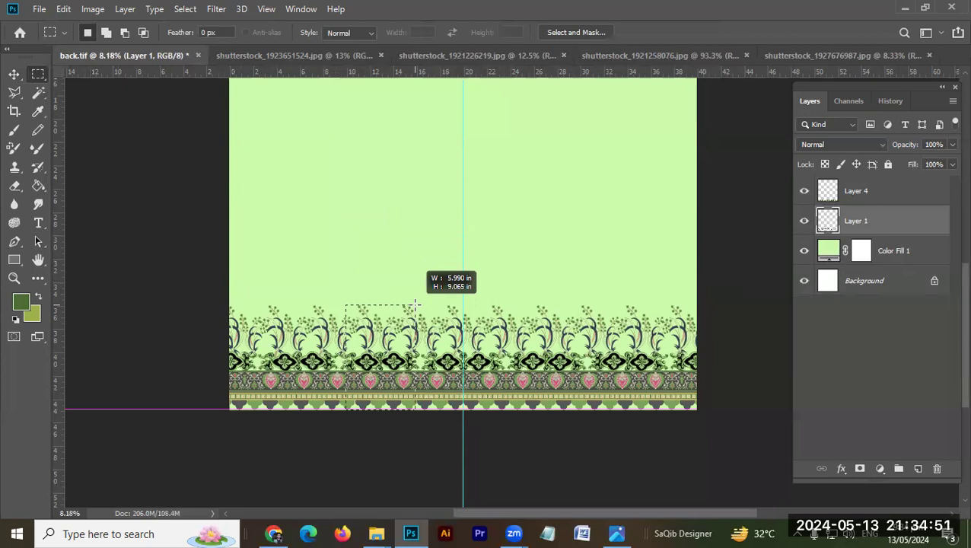
{"action": "left_click_drag", "start_coordinate": [414, 304], "coordinate": [463, 220]}
{"action": "key", "text": "ctrl+d"}
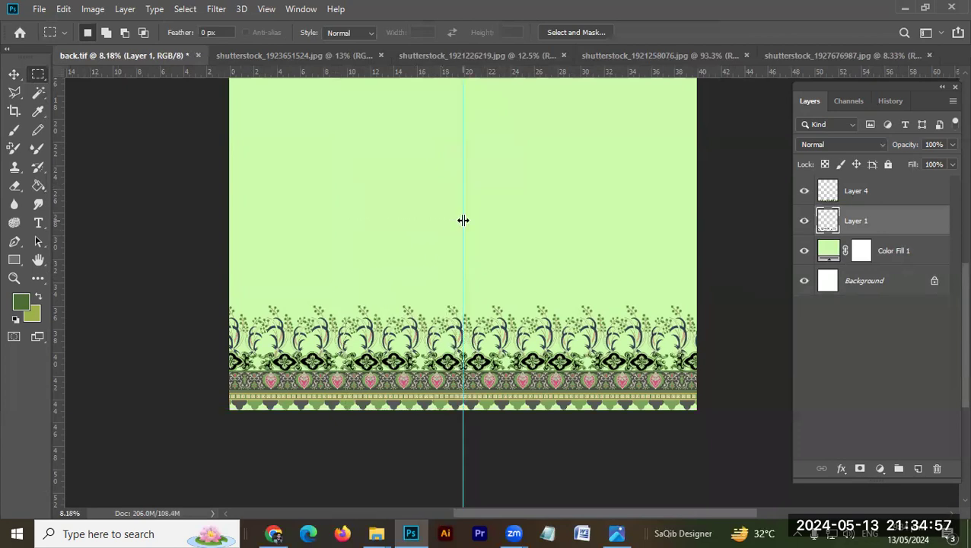
Crop the canvas to a full-width strip containing the lower border and plant row, with a little green above.
{"action": "key", "text": "v"}
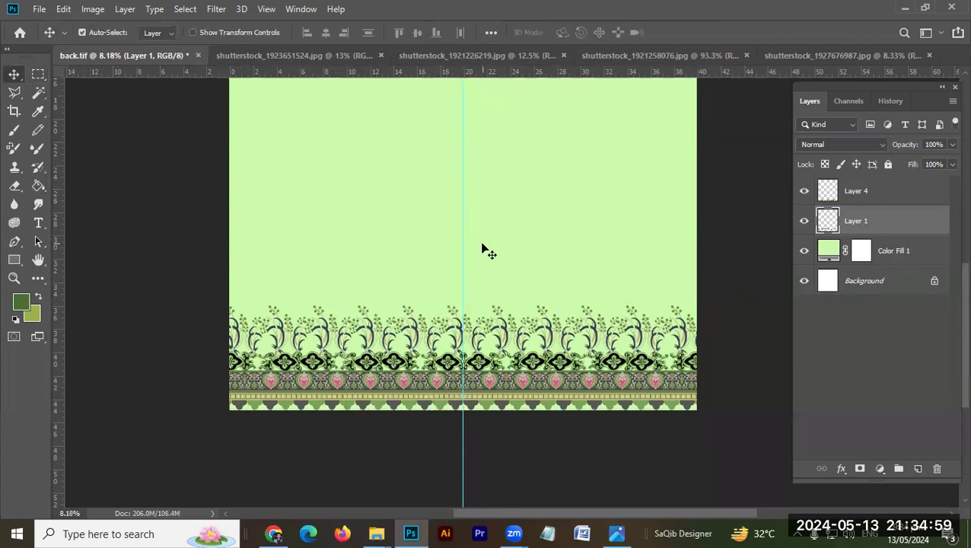
{"action": "key", "text": "c"}
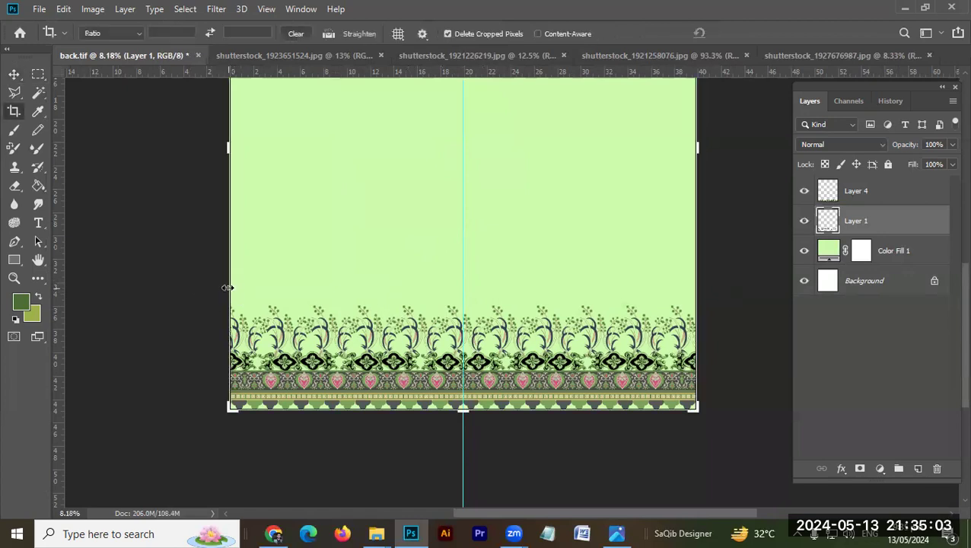
{"action": "key", "text": "m"}
{"action": "left_click_drag", "start_coordinate": [230, 287], "coordinate": [729, 397]}
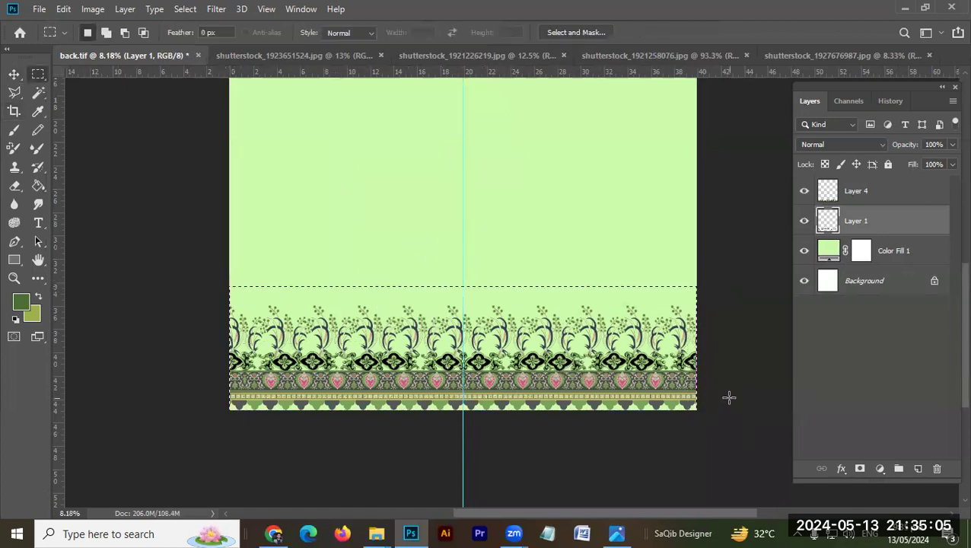
{"action": "key", "text": "c"}
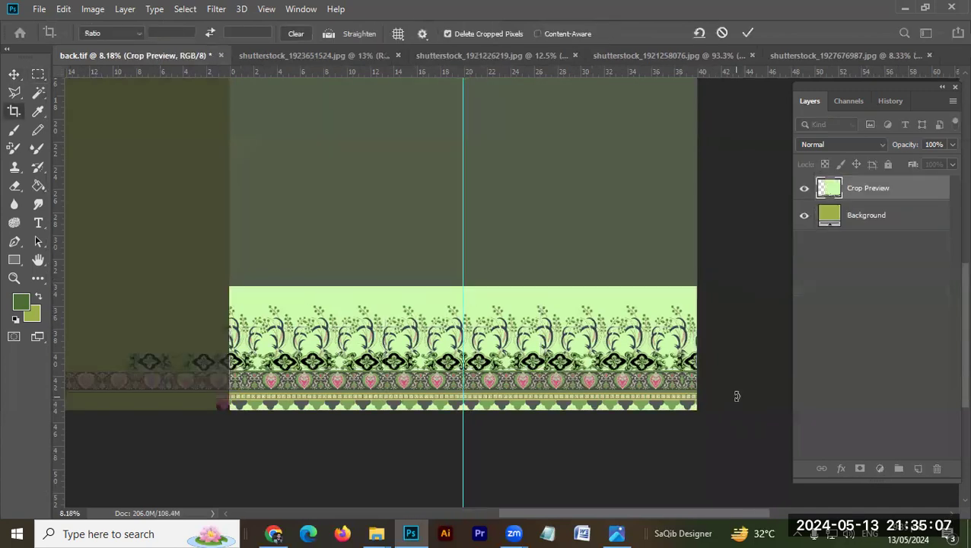
{"action": "key", "text": "Return"}
{"action": "key", "text": "ctrl+0"}
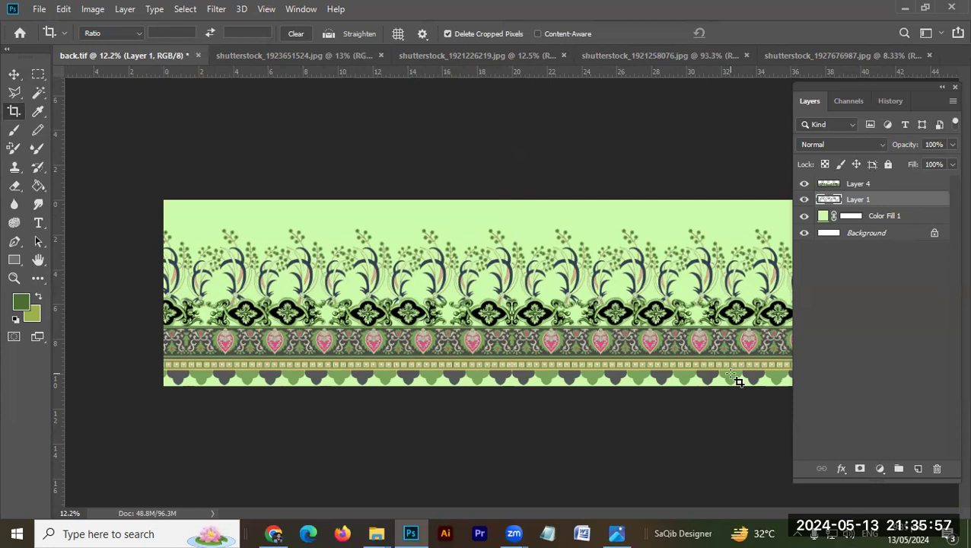
In shutterstock_1921226219.jpg, copy the selected lower berry plant to a new layer, move the copy up, and hide the Background layer.
{"action": "left_click", "coordinate": [273, 53]}
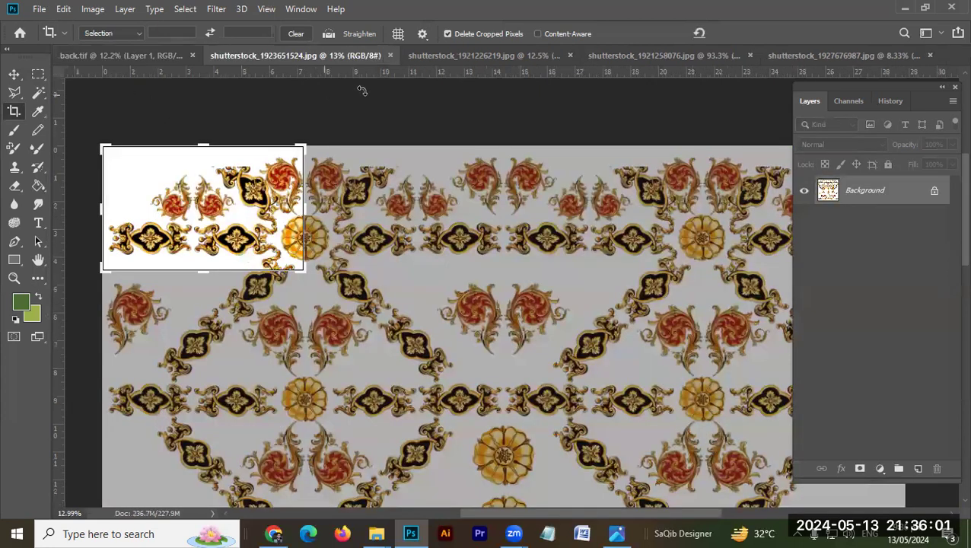
{"action": "left_click", "coordinate": [427, 57]}
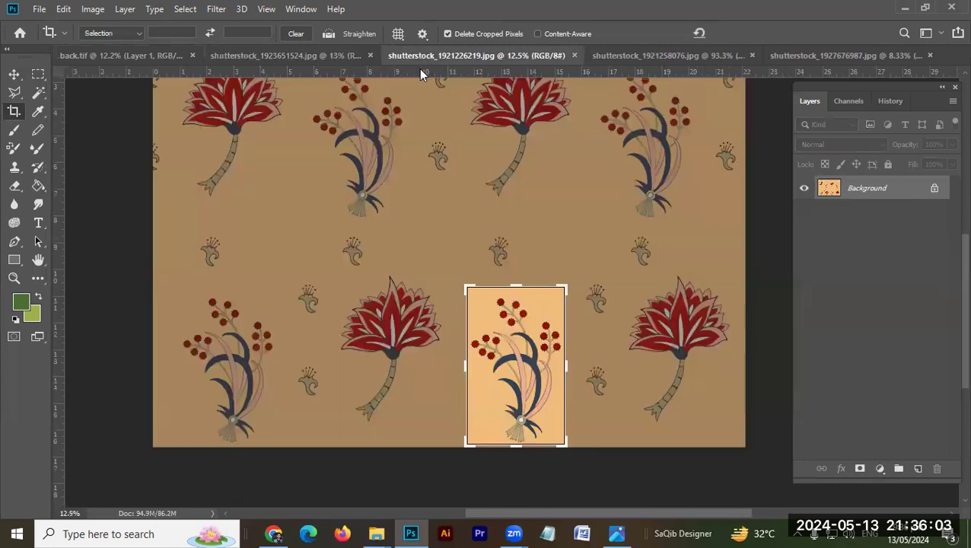
{"action": "key", "text": "Escape"}
{"action": "key", "text": "ctrl+d"}
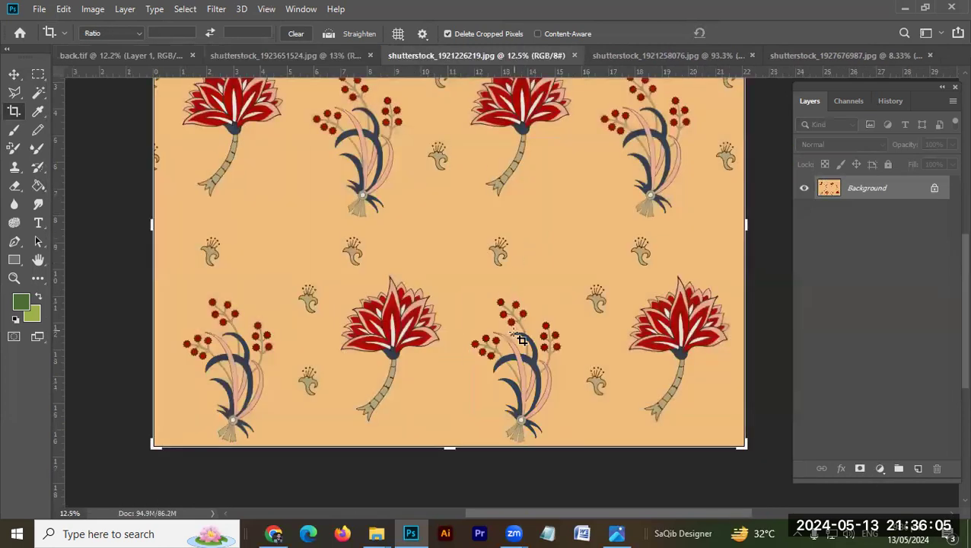
{"action": "key", "text": "ctrl+j"}
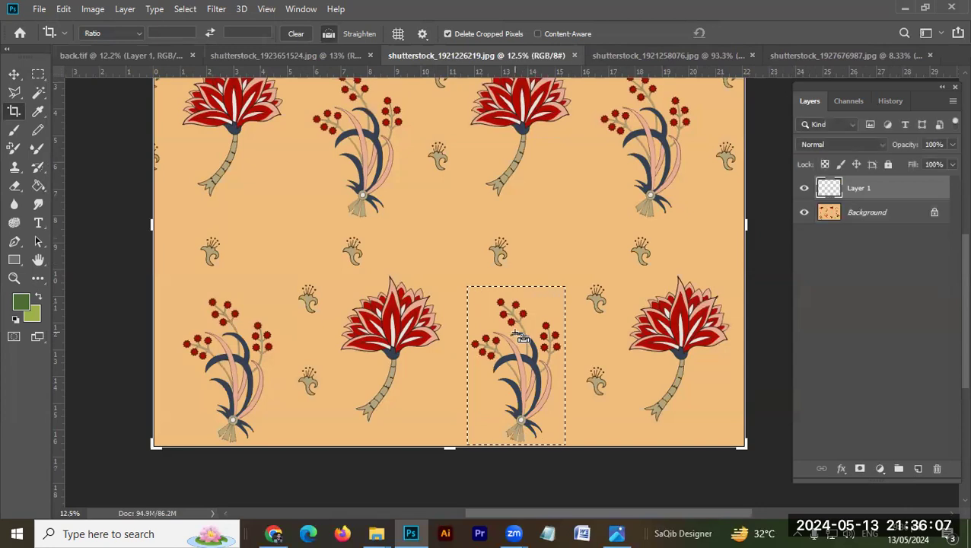
{"action": "key", "text": "v"}
{"action": "left_click_drag", "start_coordinate": [525, 358], "coordinate": [574, 226]}
{"action": "left_click", "coordinate": [805, 212]}
{"action": "left_click_drag", "start_coordinate": [517, 254], "coordinate": [527, 258]}
{"action": "left_click_drag", "start_coordinate": [456, 259], "coordinate": [493, 260]}
{"action": "key", "text": "w"}
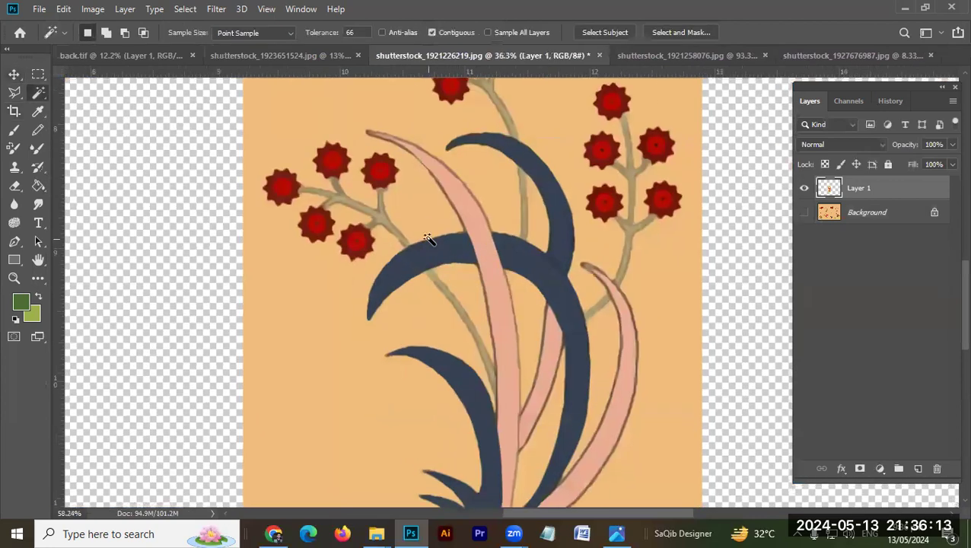
{"action": "left_click", "coordinate": [426, 241]}
{"action": "left_click_drag", "start_coordinate": [464, 244], "coordinate": [570, 210]}
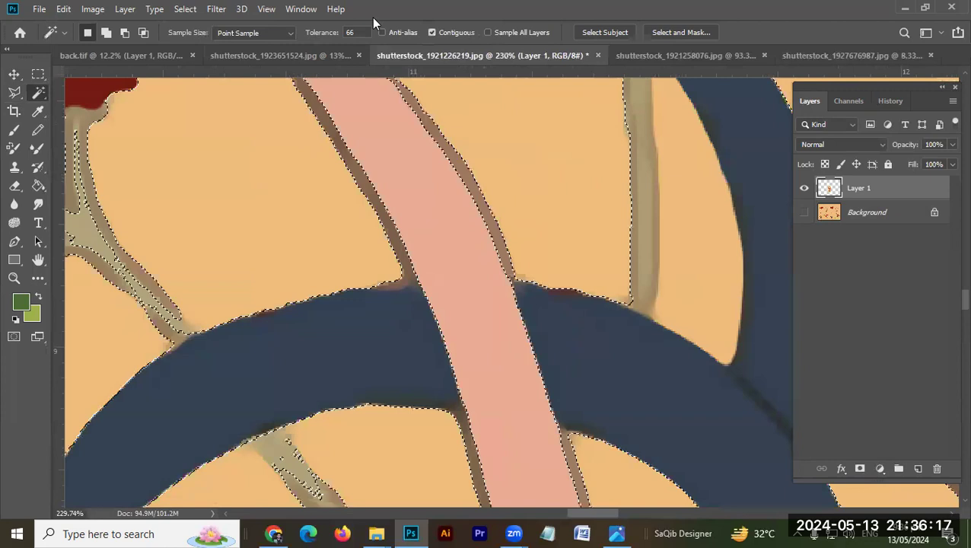
{"action": "key", "text": "ctrl+d"}
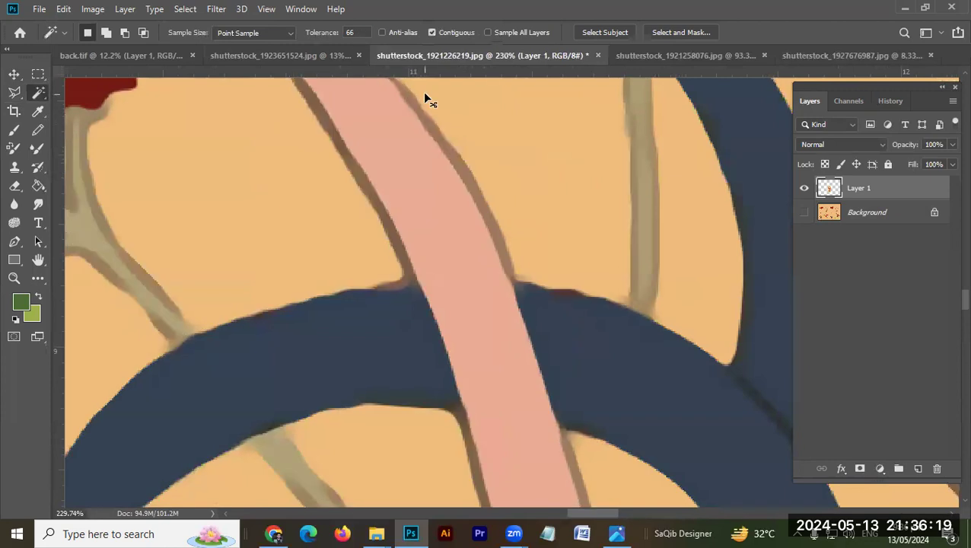
Set the Magic Wand tolerance to 22, select the orange areas around the plant and between its leaves, and delete them.
{"action": "key", "text": "Return"}
{"action": "type", "text": "22"}
{"action": "left_click", "coordinate": [548, 219]}
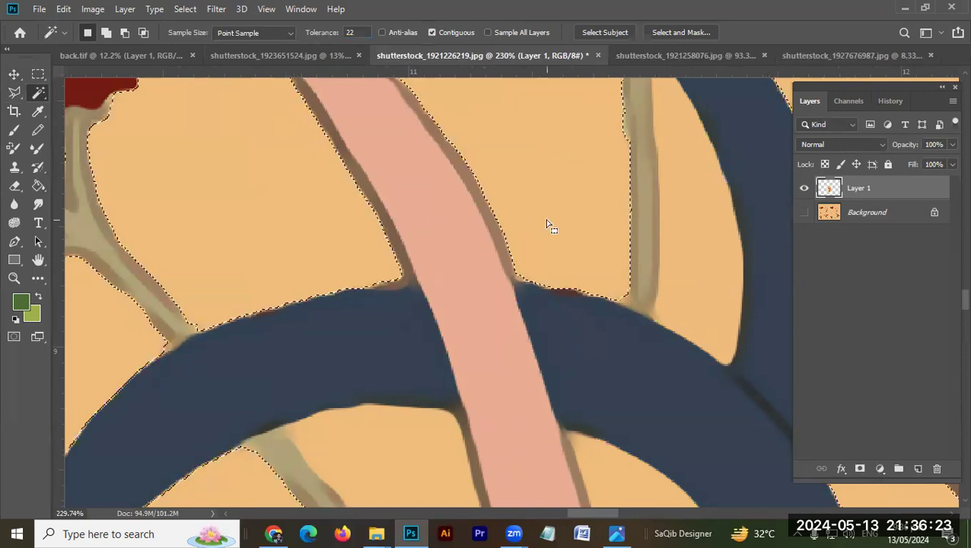
{"action": "key", "text": "ctrl+0"}
{"action": "scroll", "coordinate": [603, 221], "scroll_direction": "up", "scroll_amount": 2}
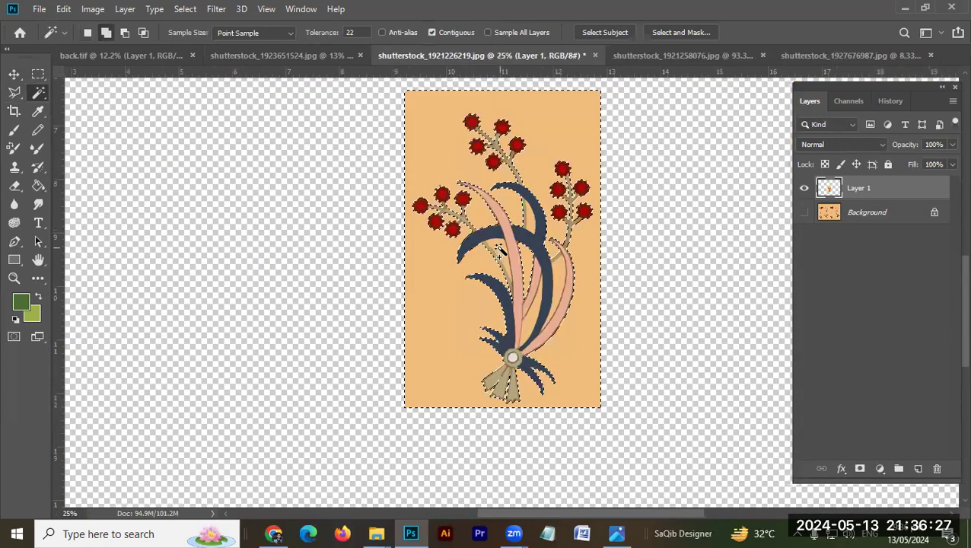
{"action": "left_click", "coordinate": [530, 223], "text": "shift"}
{"action": "scroll", "coordinate": [534, 253], "scroll_direction": "up", "scroll_amount": 5}
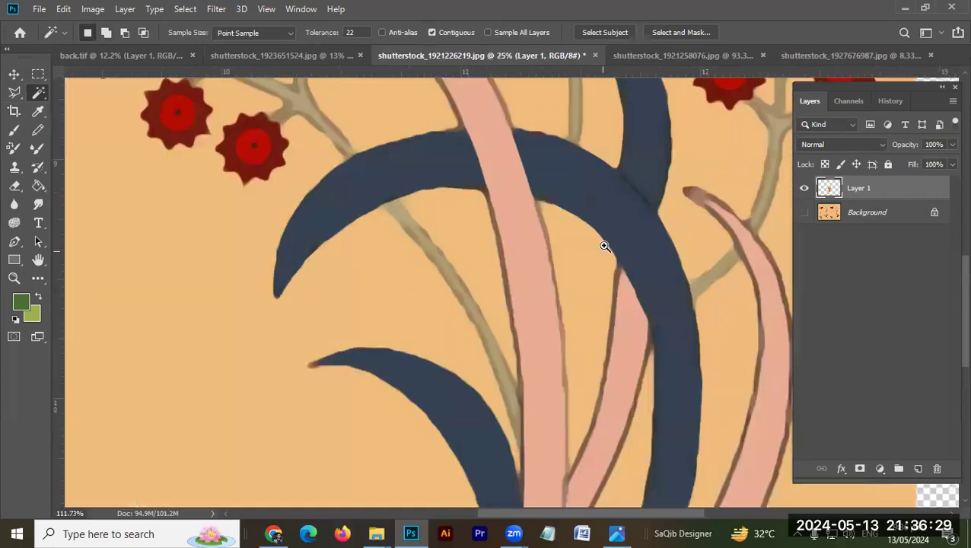
{"action": "key", "text": "Delete"}
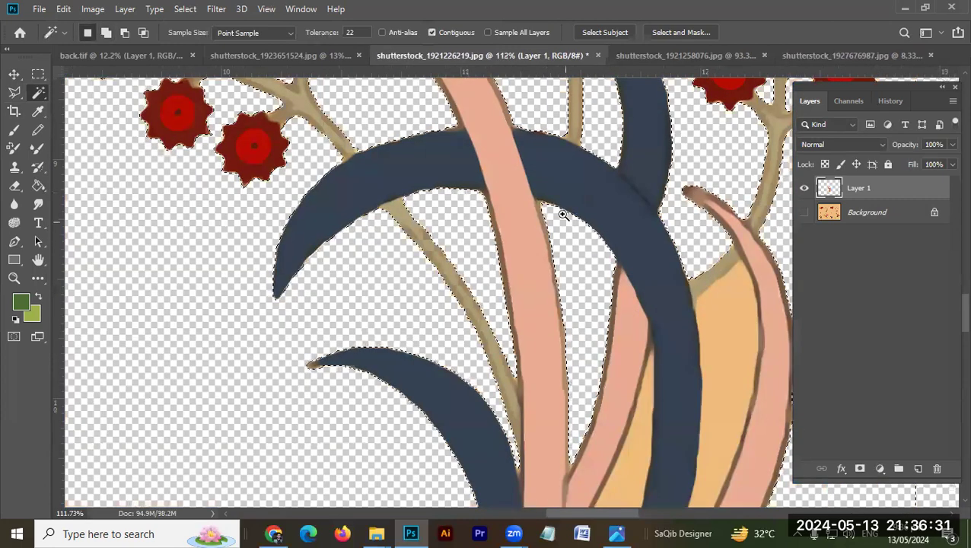
Expand the selection by 3 pixels, delete the orange fringe along the plant's edges, and deselect.
{"action": "scroll", "coordinate": [488, 202], "scroll_direction": "up", "scroll_amount": 3}
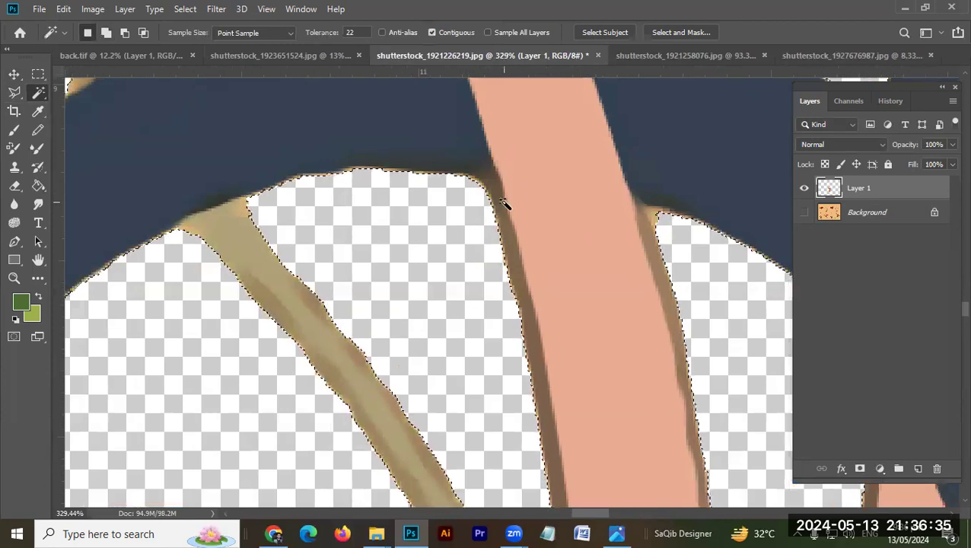
{"action": "key", "text": "s"}
{"action": "key", "text": "alt+s"}
{"action": "type", "text": "me"}
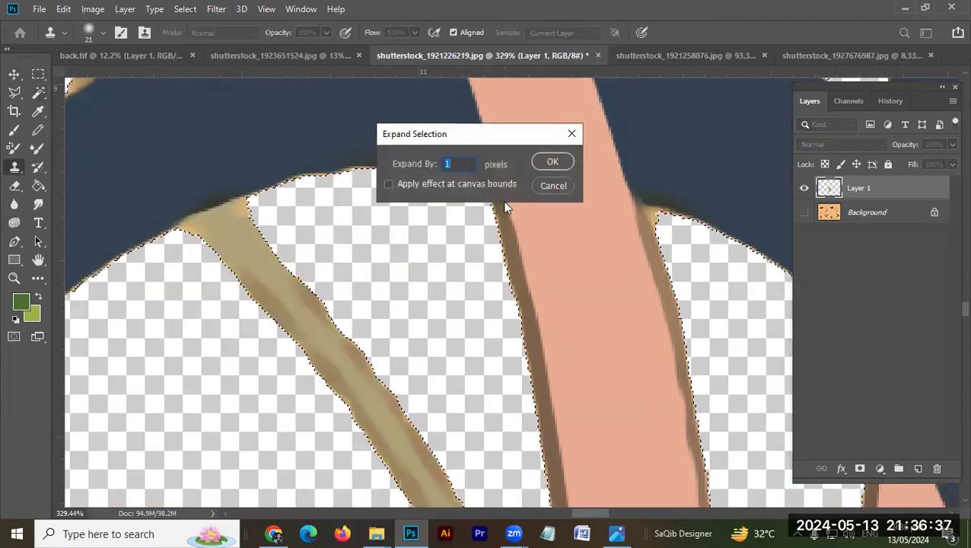
{"action": "type", "text": "3"}
{"action": "key", "text": "Return"}
{"action": "key", "text": "w"}
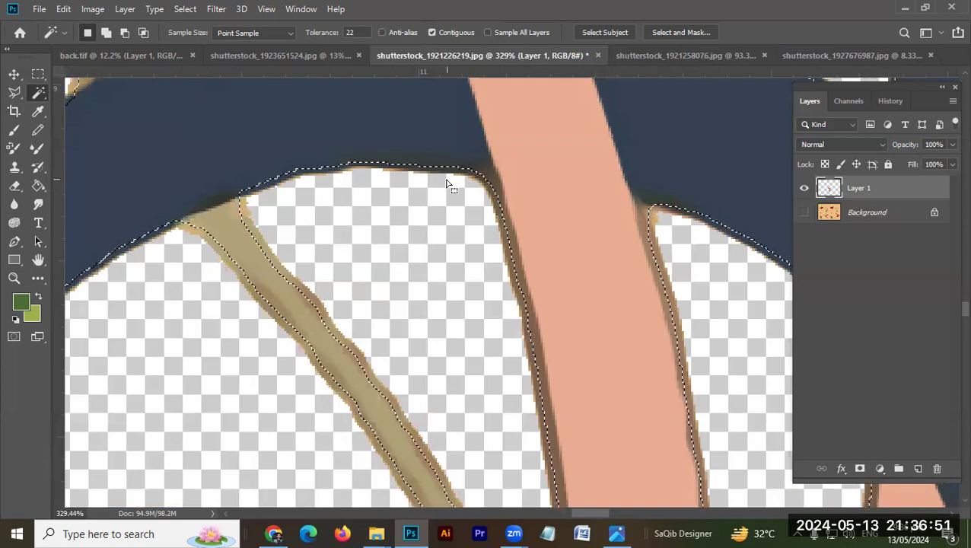
{"action": "key", "text": "Delete"}
{"action": "key", "text": "ctrl+d"}
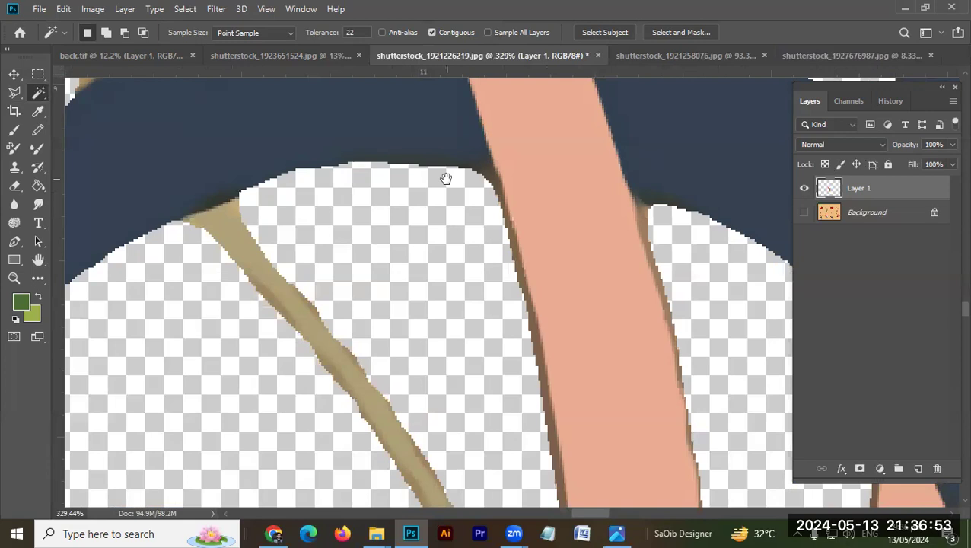
Load the outline of the cut-out plant on Layer 1 as a selection.
{"action": "right_click", "coordinate": [448, 191]}
{"action": "left_click", "coordinate": [465, 197]}
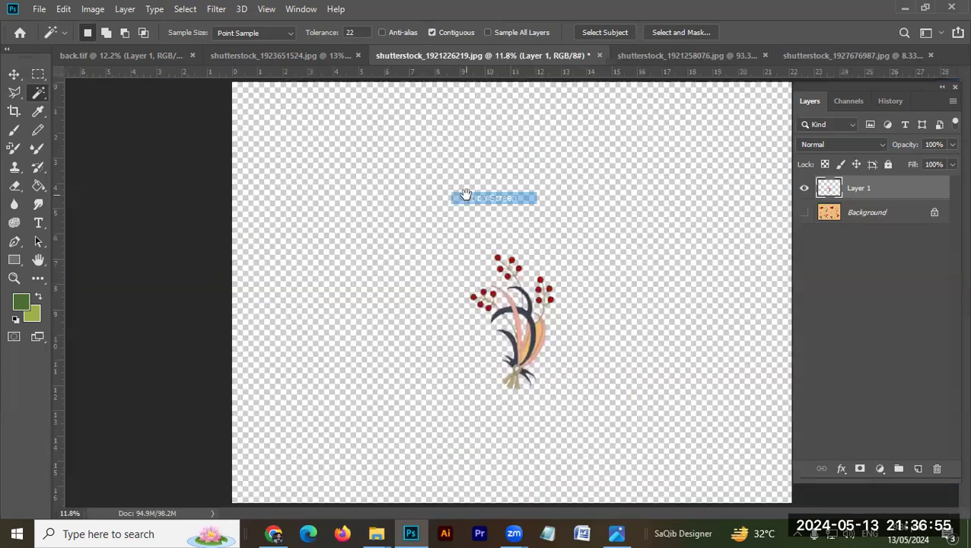
{"action": "left_click_drag", "start_coordinate": [502, 346], "coordinate": [731, 238]}
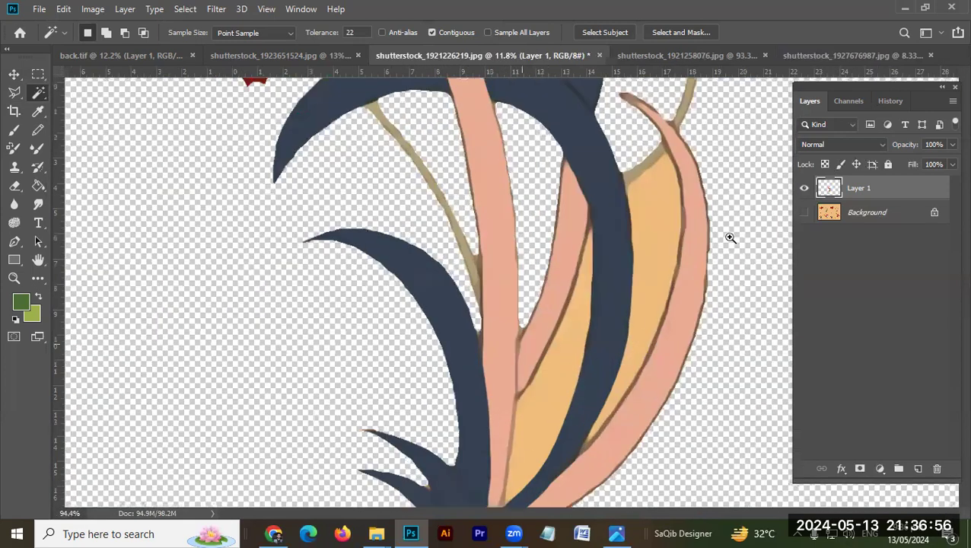
{"action": "left_click", "coordinate": [829, 194], "text": "ctrl"}
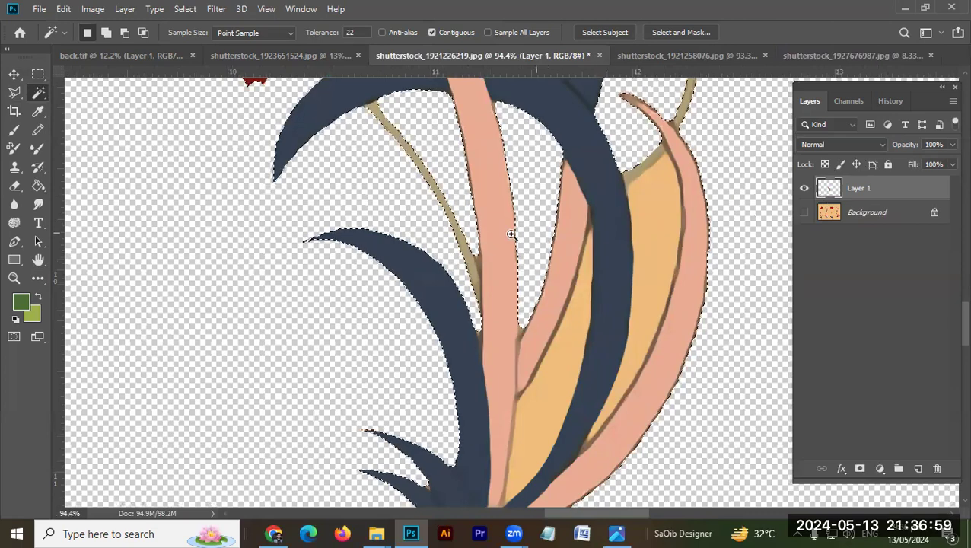
{"action": "scroll", "coordinate": [512, 240], "scroll_direction": "up", "scroll_amount": 8}
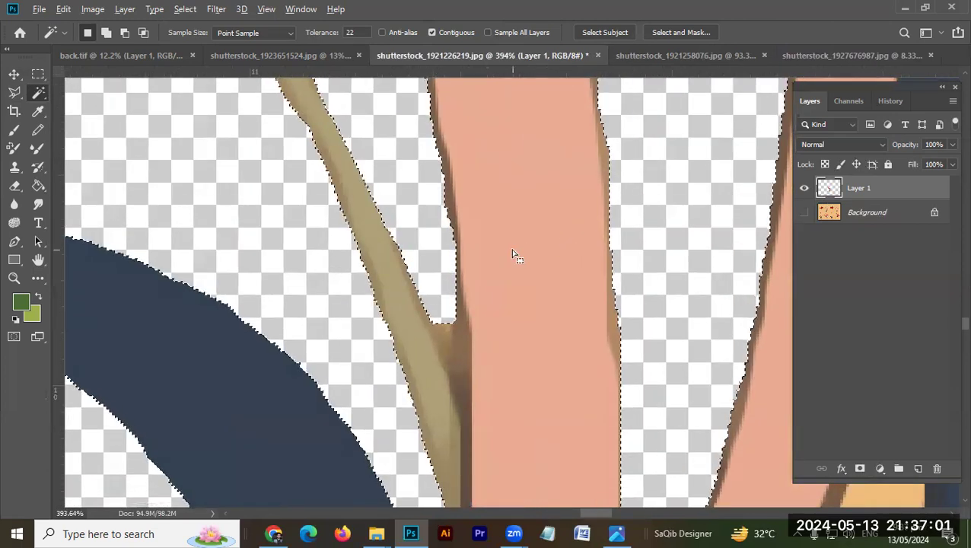
{"action": "key", "text": "alt"}
{"action": "key", "text": "alt+s"}
{"action": "key", "text": "m"}
{"action": "key", "text": "e"}
{"action": "key", "text": "Return"}
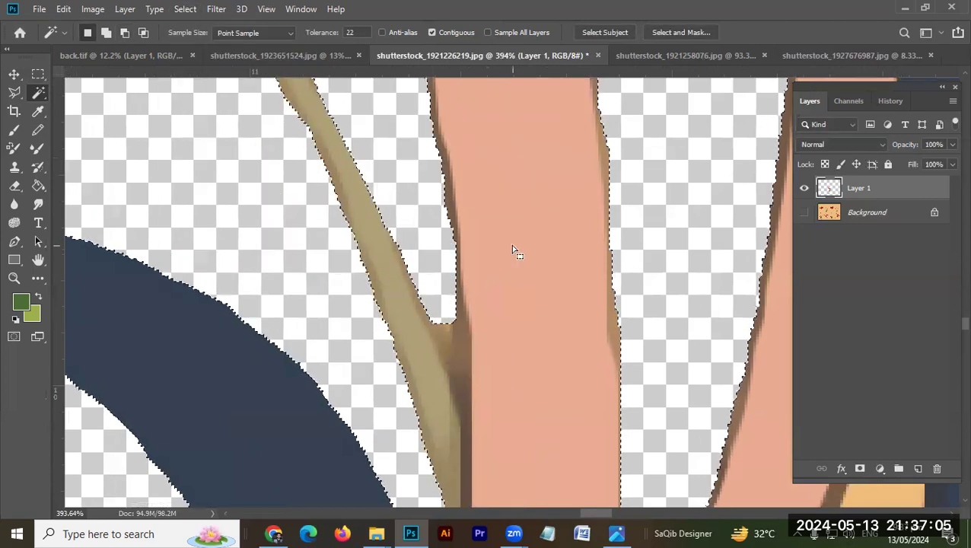
Stroke the plant's outline with a 3 px black line centred on the selection edge, and deselect.
{"action": "key", "text": "i"}
{"action": "key", "text": "alt+e"}
{"action": "key", "text": "k"}
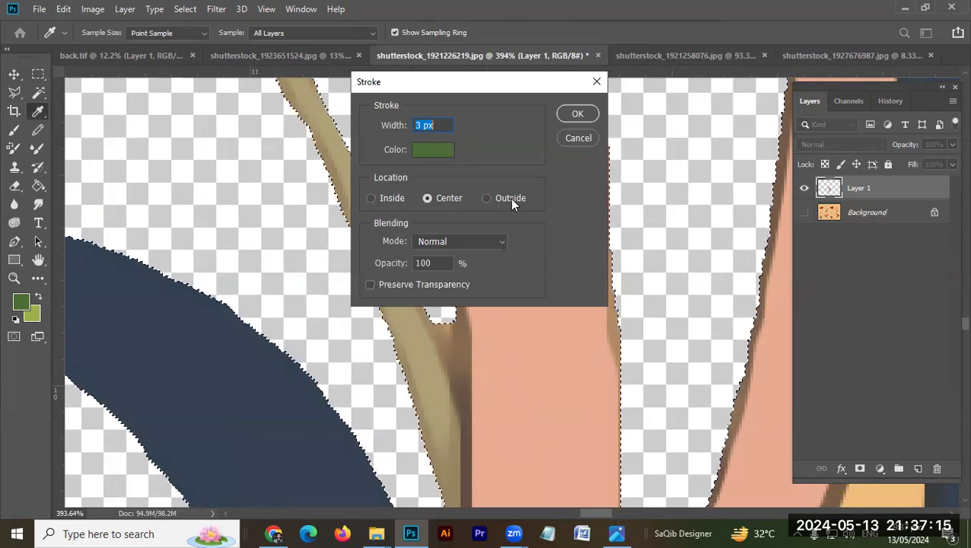
{"action": "left_click", "coordinate": [440, 152]}
{"action": "left_click", "coordinate": [782, 325]}
{"action": "left_click_drag", "start_coordinate": [758, 304], "coordinate": [766, 327]}
{"action": "left_click", "coordinate": [907, 139]}
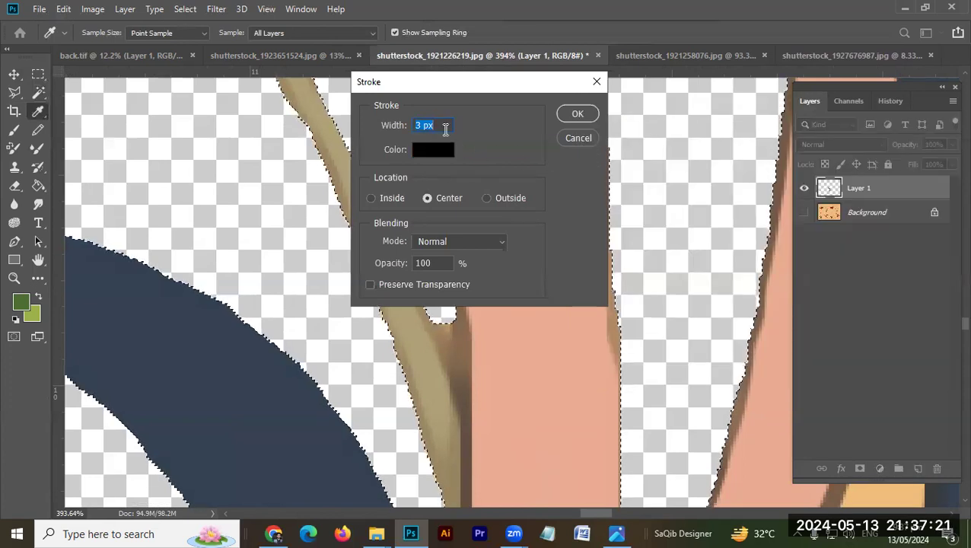
{"action": "left_click", "coordinate": [580, 114]}
{"action": "key", "text": "w"}
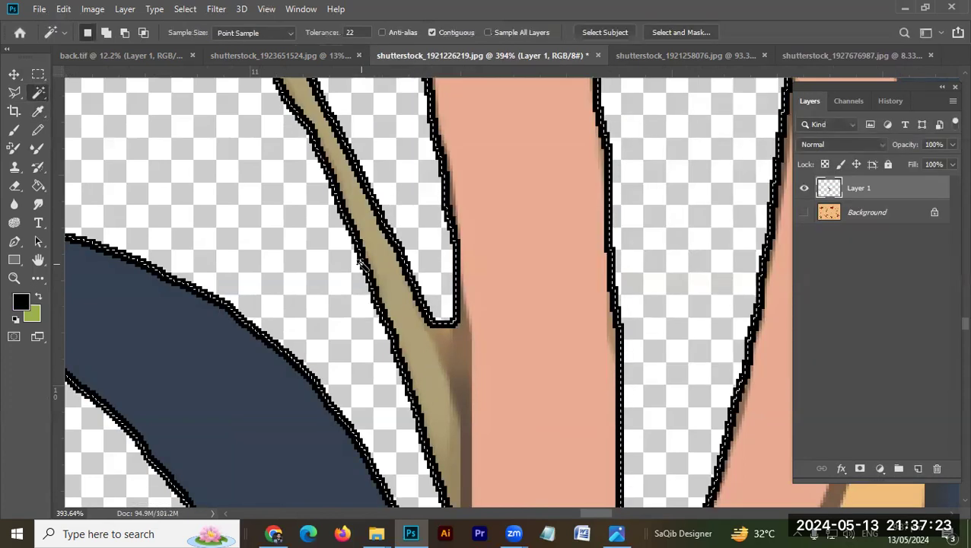
{"action": "key", "text": "ctrl+d"}
{"action": "scroll", "coordinate": [423, 271], "scroll_direction": "down", "scroll_amount": 3}
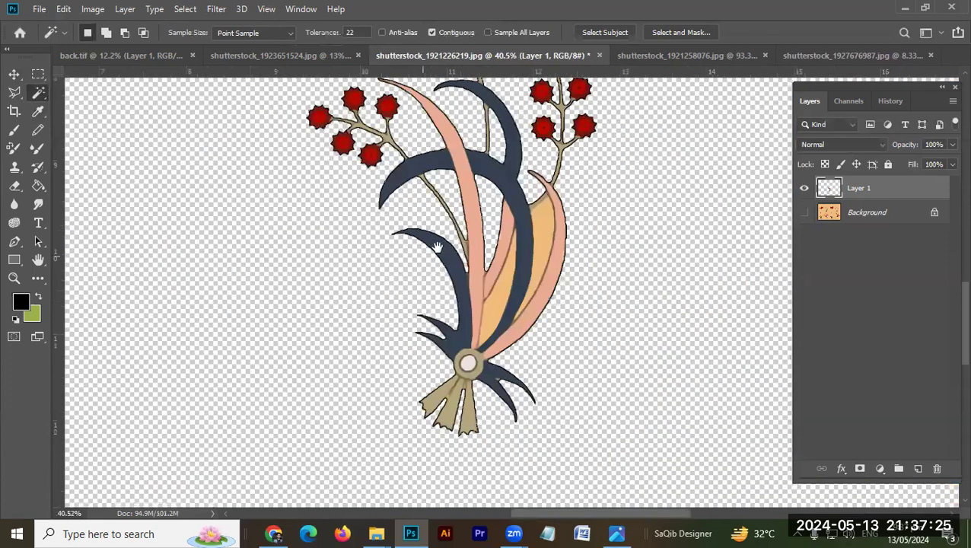
{"action": "scroll", "coordinate": [402, 344], "scroll_direction": "up", "scroll_amount": 3}
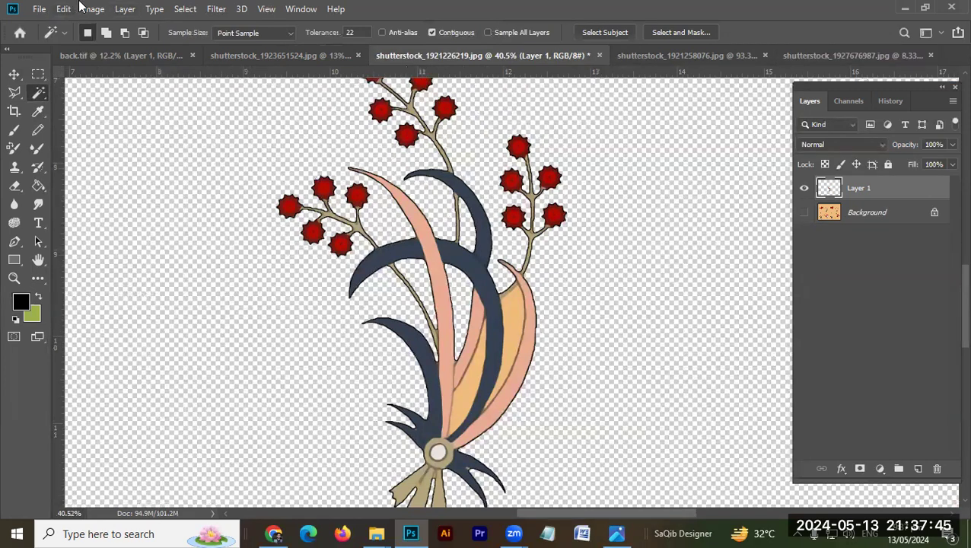
Close the shutterstock_1923651524.jpg document.
{"action": "key", "text": "v"}
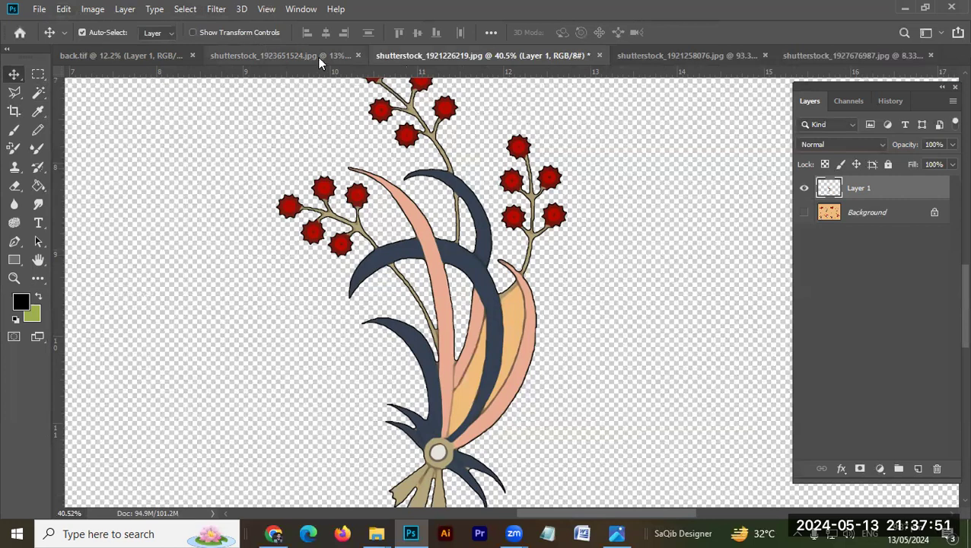
{"action": "left_click", "coordinate": [357, 55]}
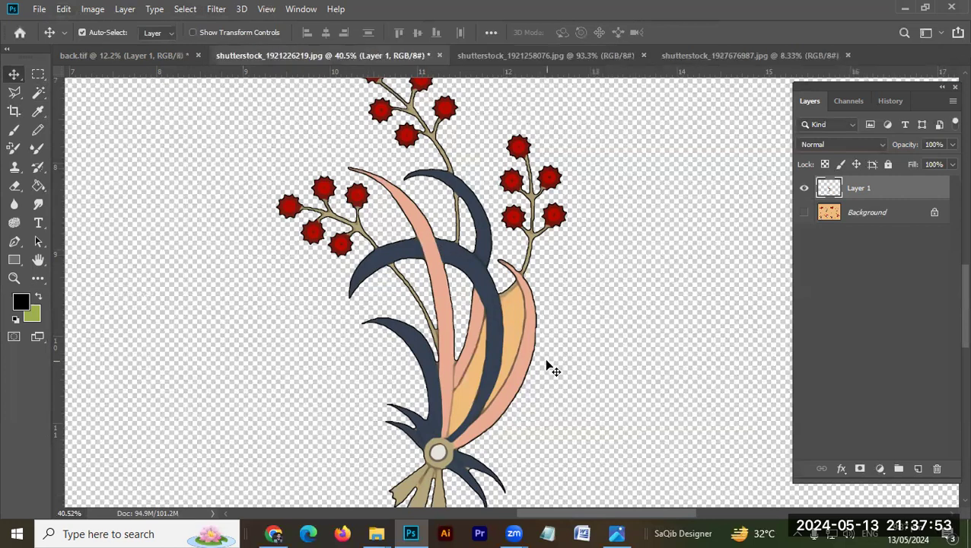